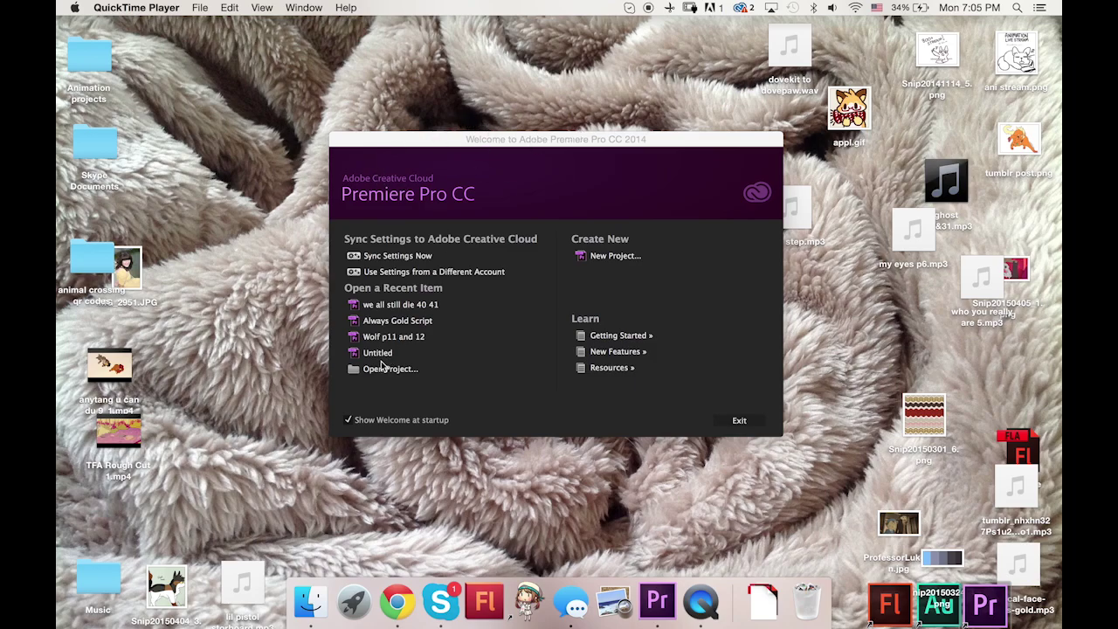
# Open THE FOURTH APPRENTICE EPISODE ONE.prproj from the 8.0 folder via Open Project
pyautogui.click(452, 389)
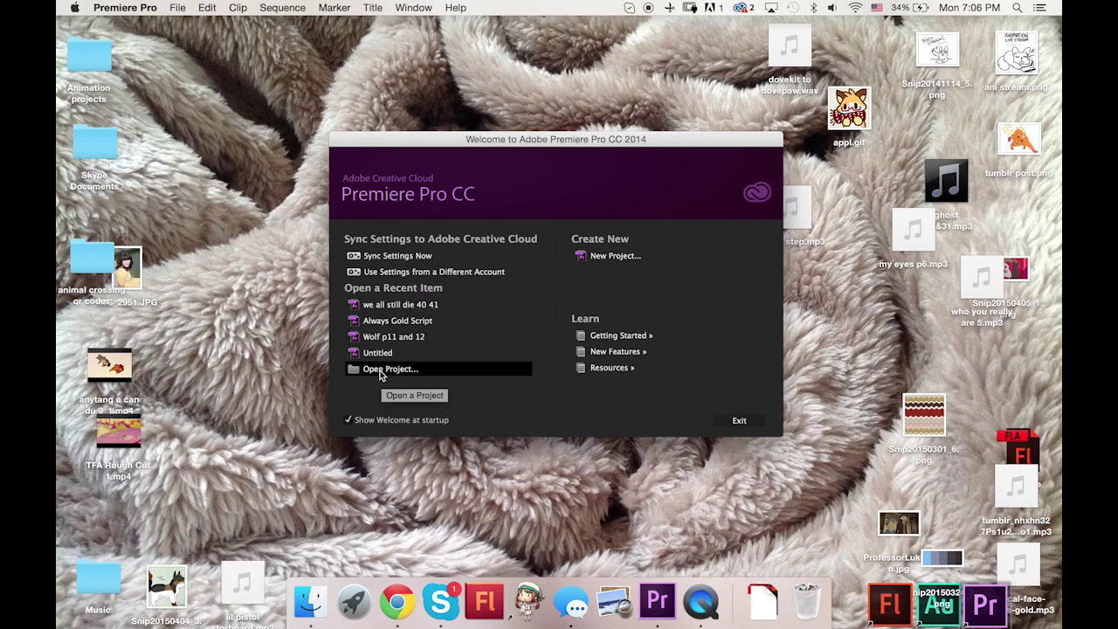
pyautogui.click(380, 370)
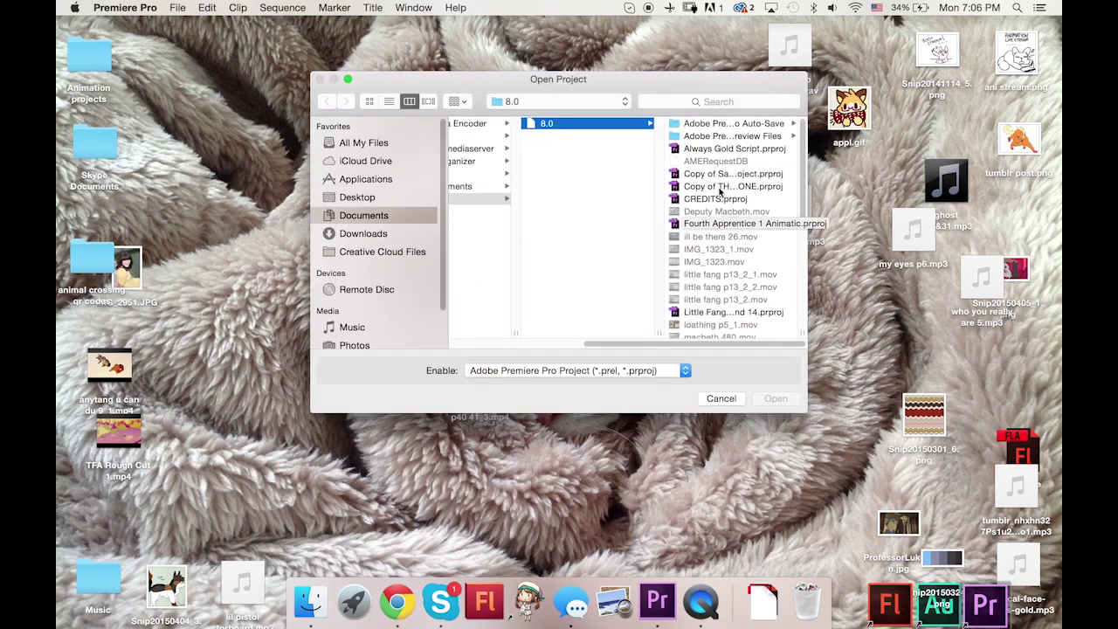
pyautogui.scroll(-5, 729, 218)
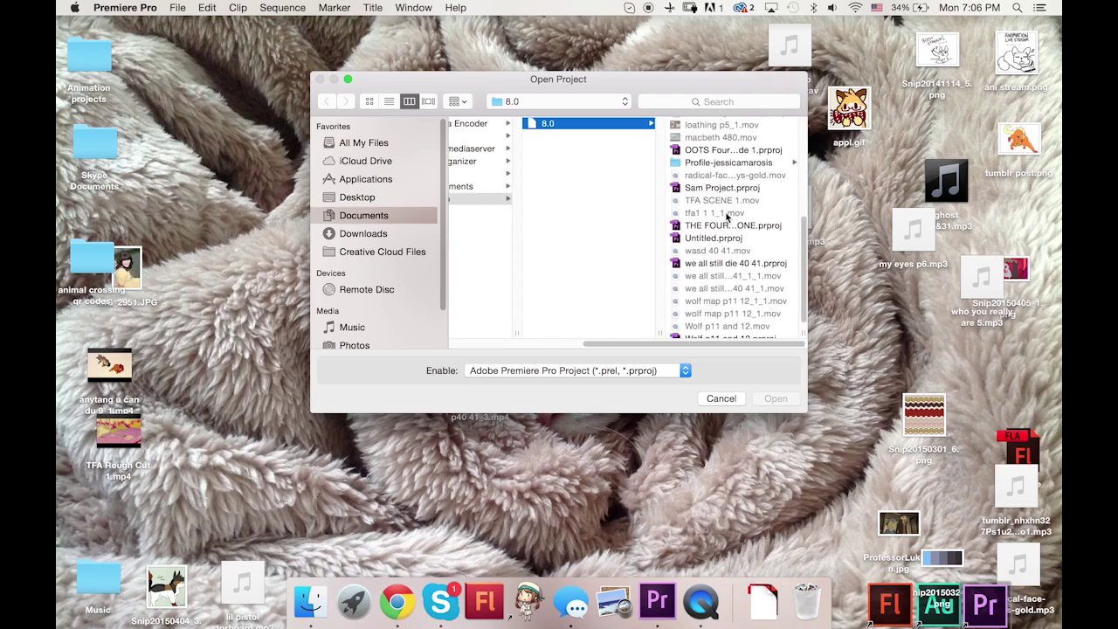
pyautogui.click(728, 225)
pyautogui.click(776, 399)
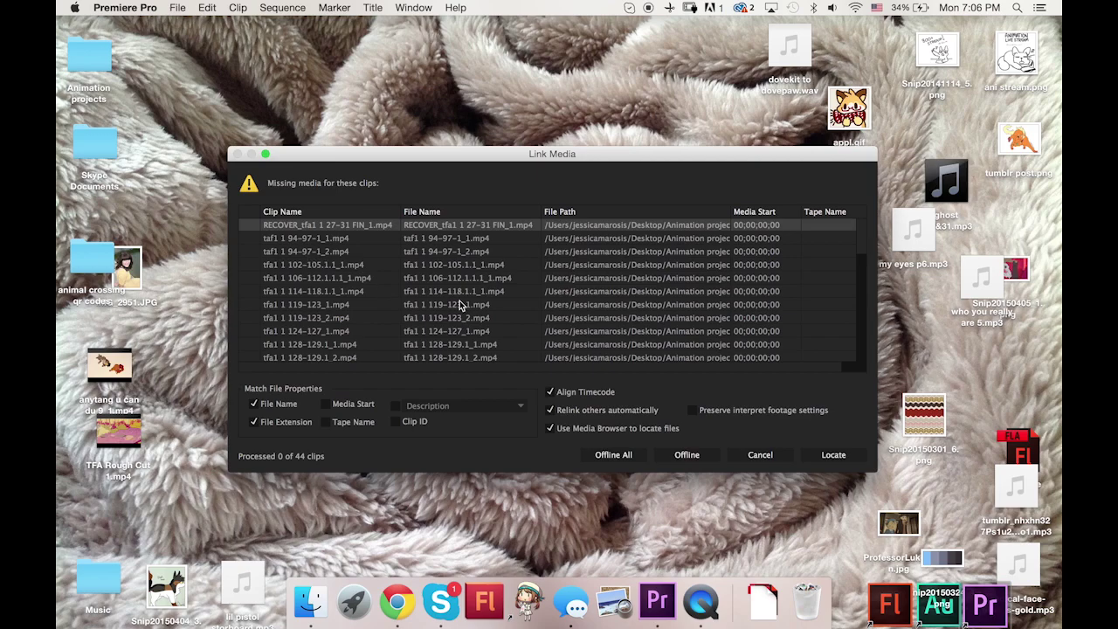
# Review the 44 missing clips in Link Media and locate RECOVER_tfa1 1 27-31 FIN_1.mp4
pyautogui.click(627, 458)
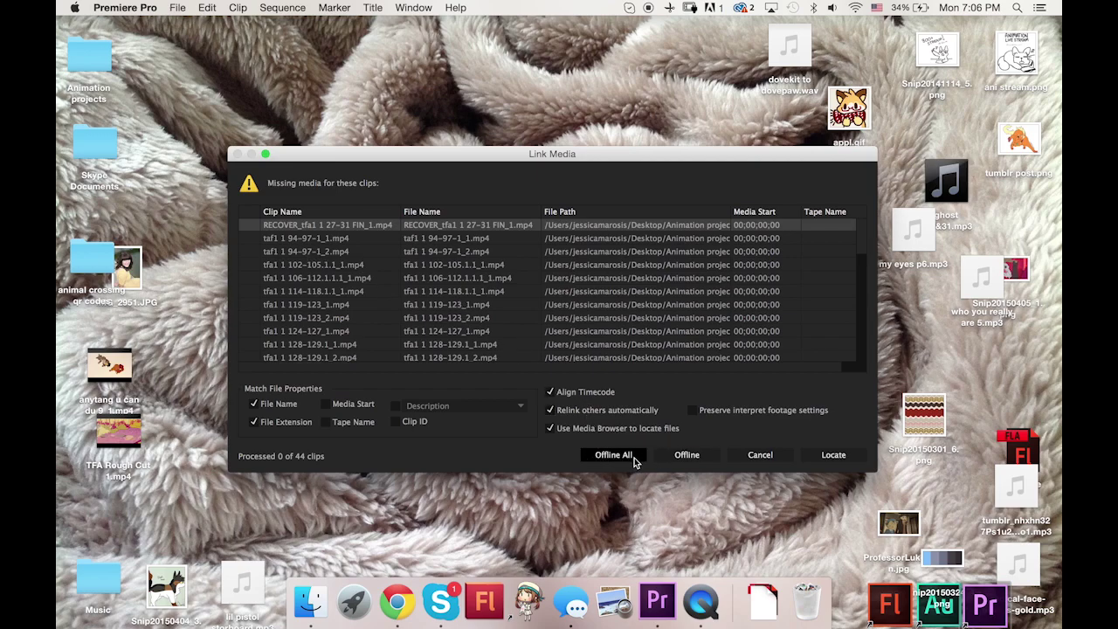
pyautogui.scroll(-10, 474, 291)
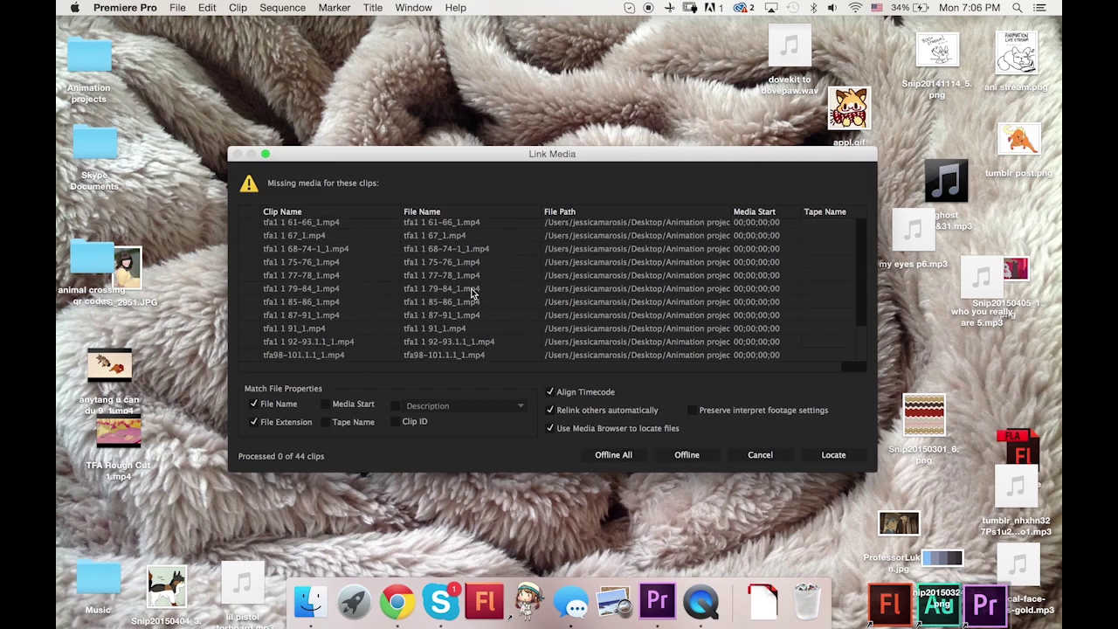
pyautogui.scroll(-5, 472, 292)
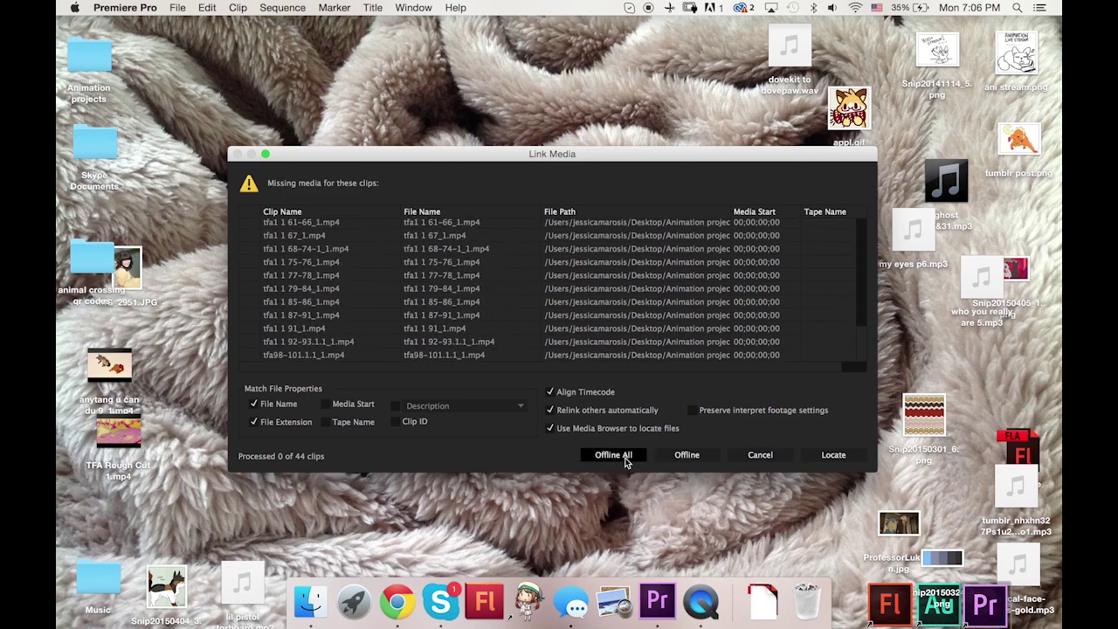
pyautogui.click(844, 461)
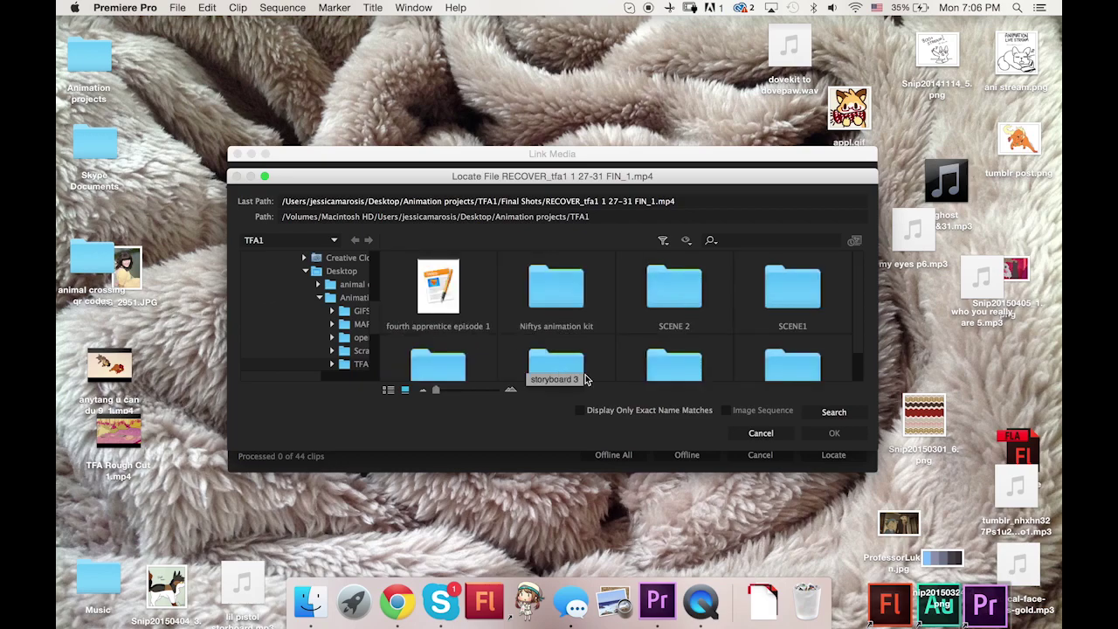
# Search for the clip and relink all media to tfa98-101.1.1_1.mp4 in SCENE1/Final Shots
pyautogui.click(840, 413)
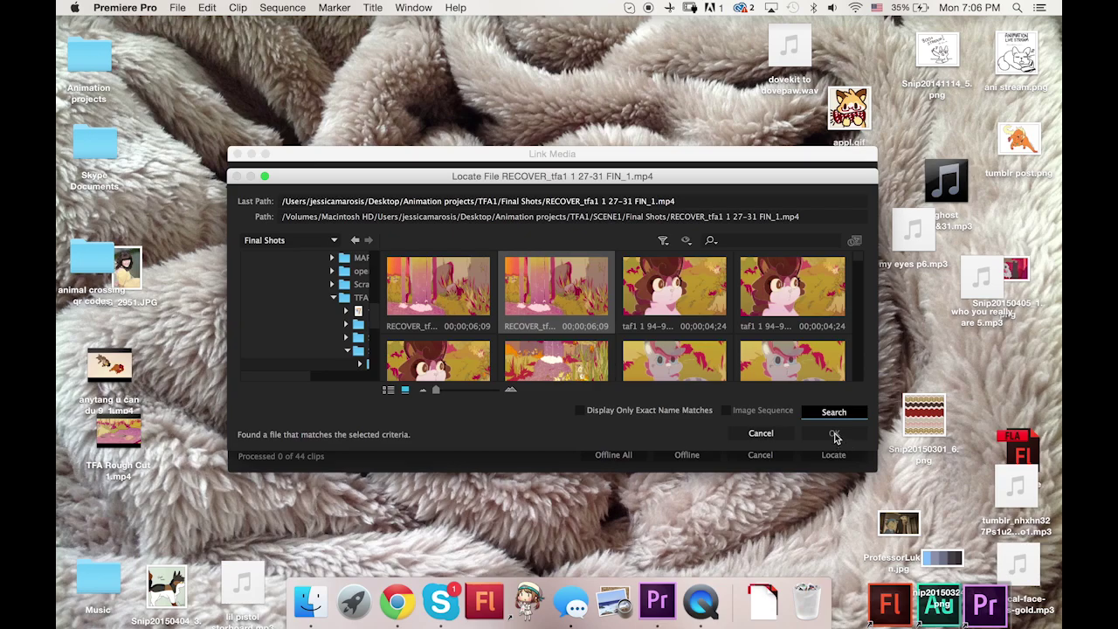
pyautogui.click(443, 285)
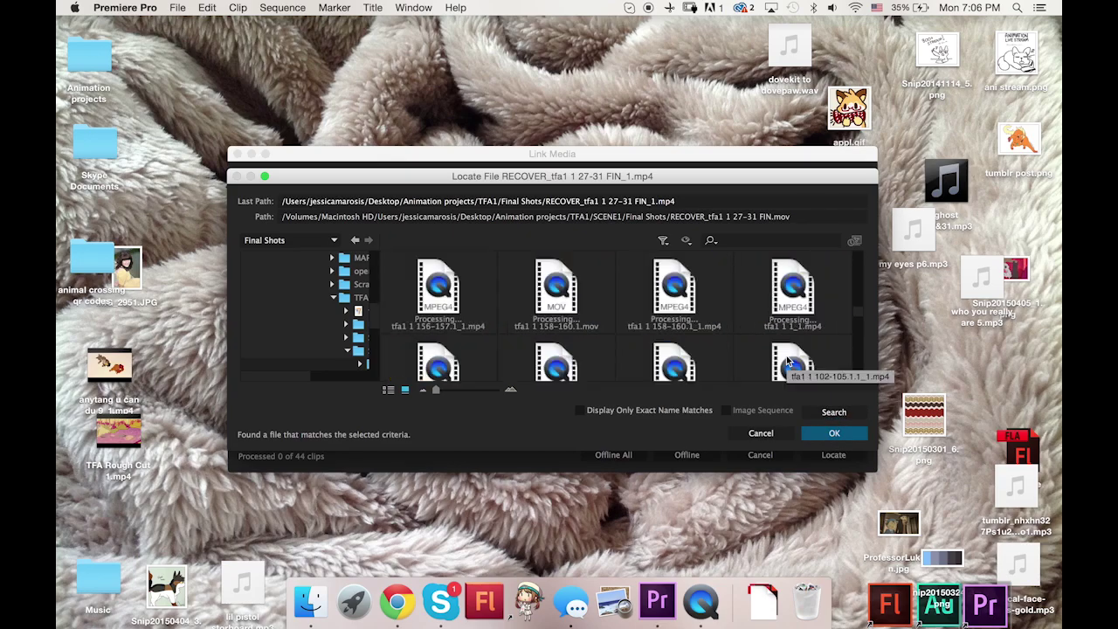
pyautogui.scroll(-3, 790, 362)
pyautogui.click(556, 367)
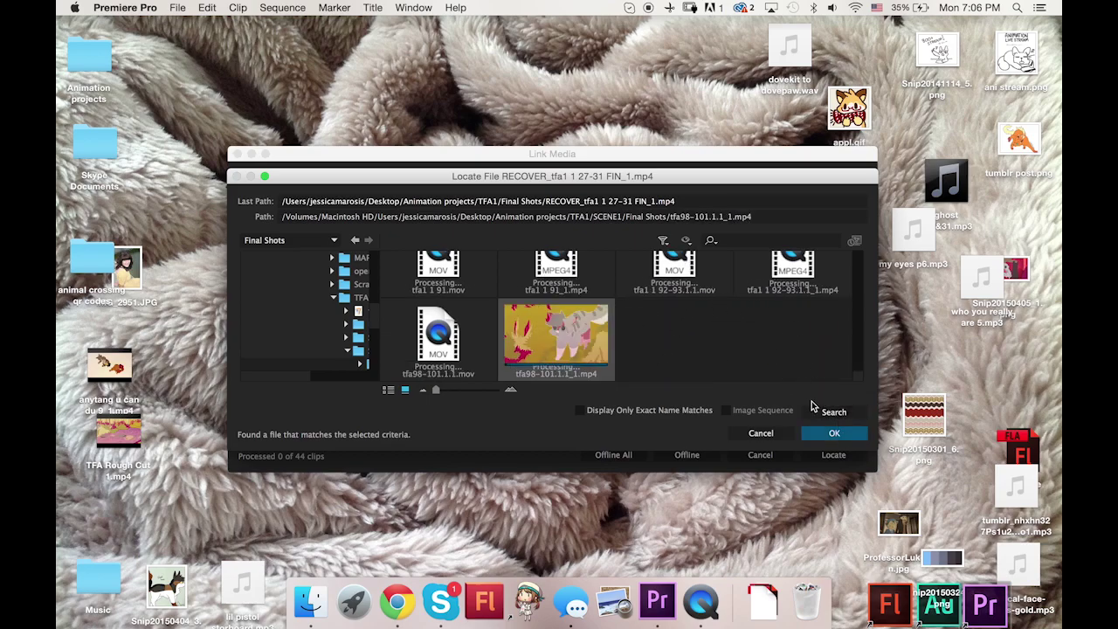
pyautogui.click(836, 434)
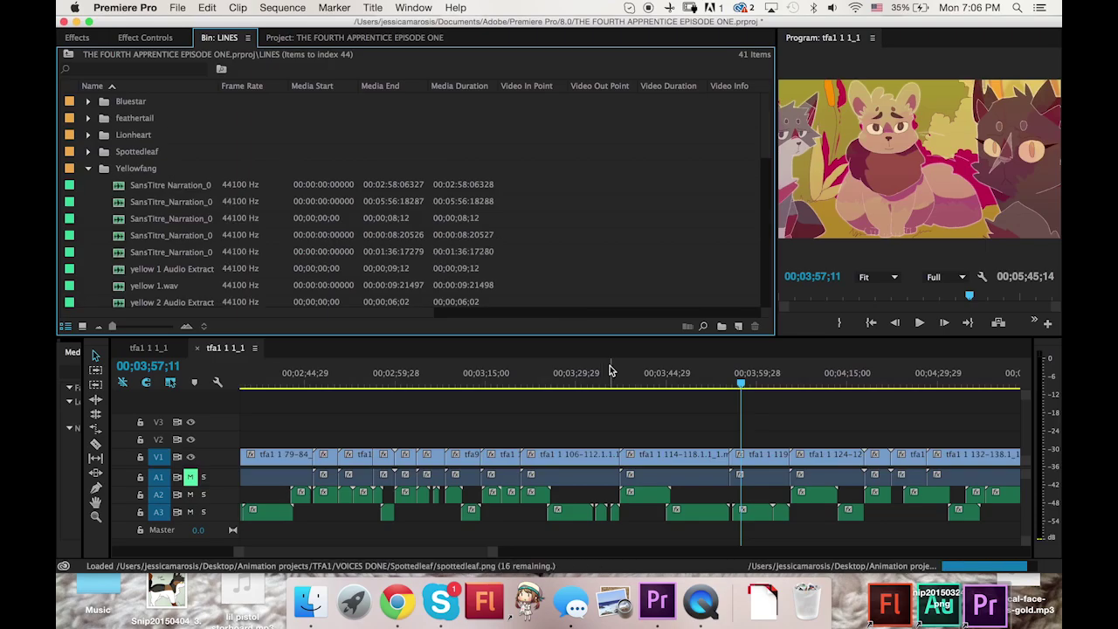
# Widen the Program monitor by narrowing the bin, and enlarge the Timeline panel
pyautogui.click(507, 375)
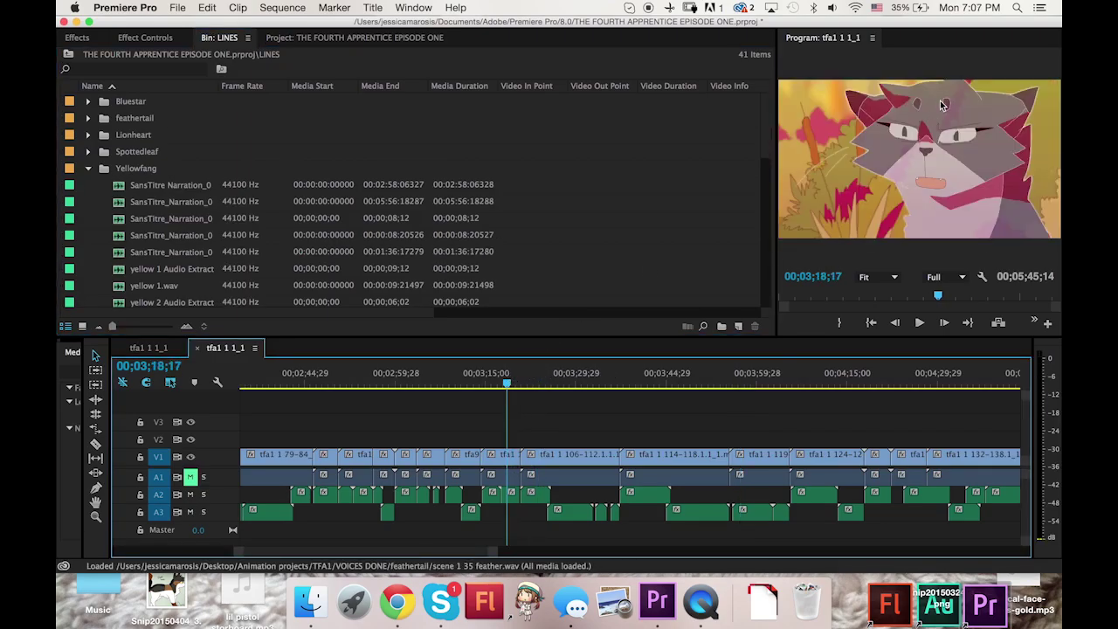
pyautogui.moveTo(777, 180); pyautogui.dragTo(236, 212)
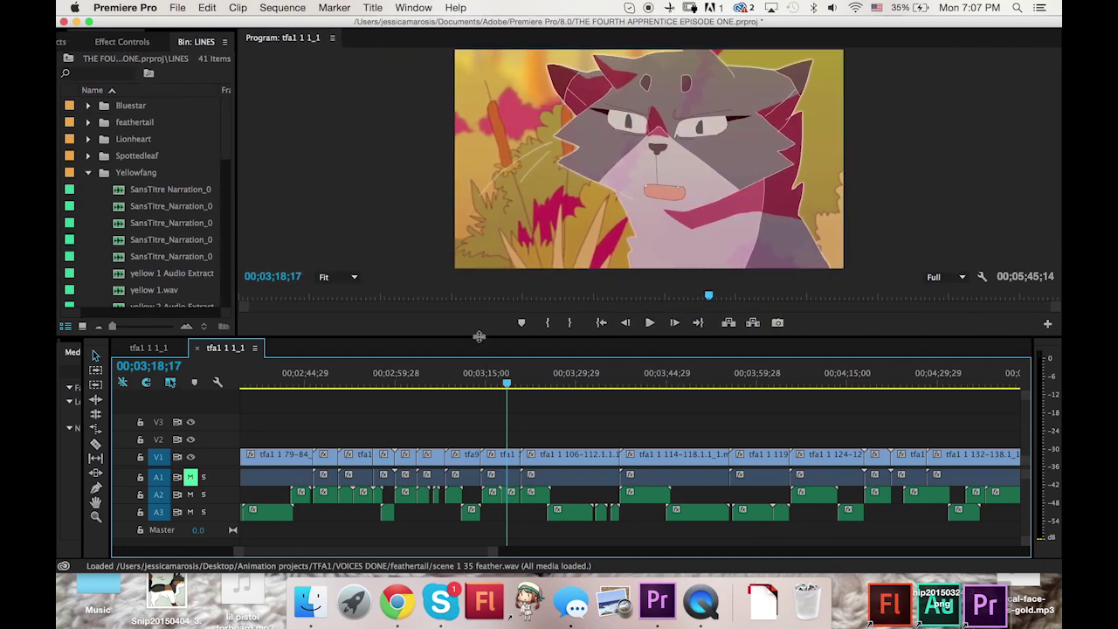
pyautogui.click(294, 379)
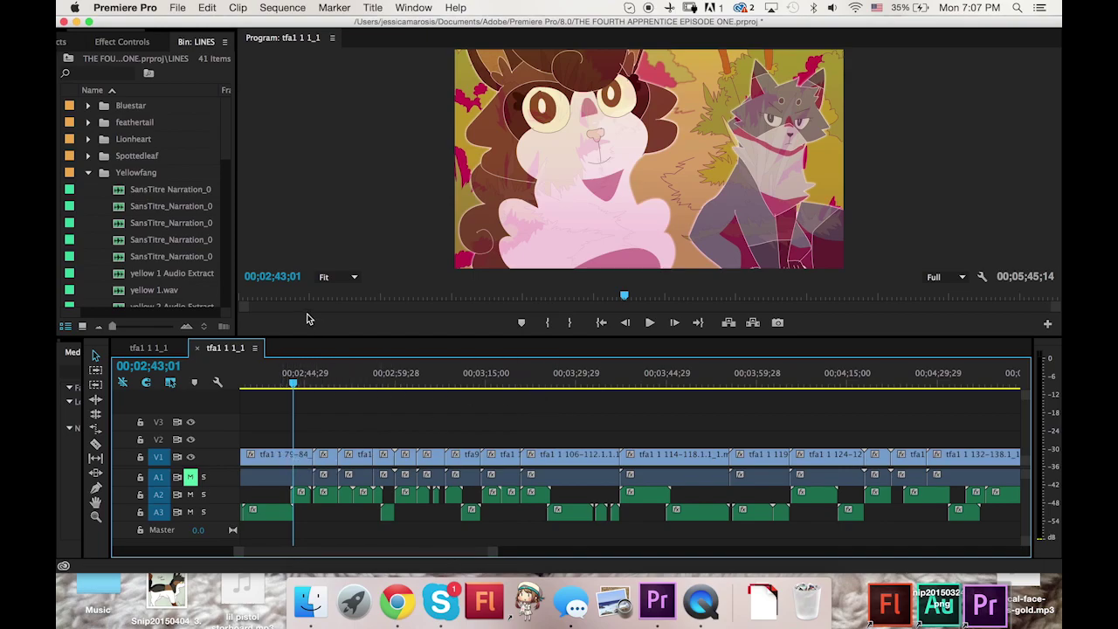
pyautogui.moveTo(316, 336); pyautogui.dragTo(330, 283)
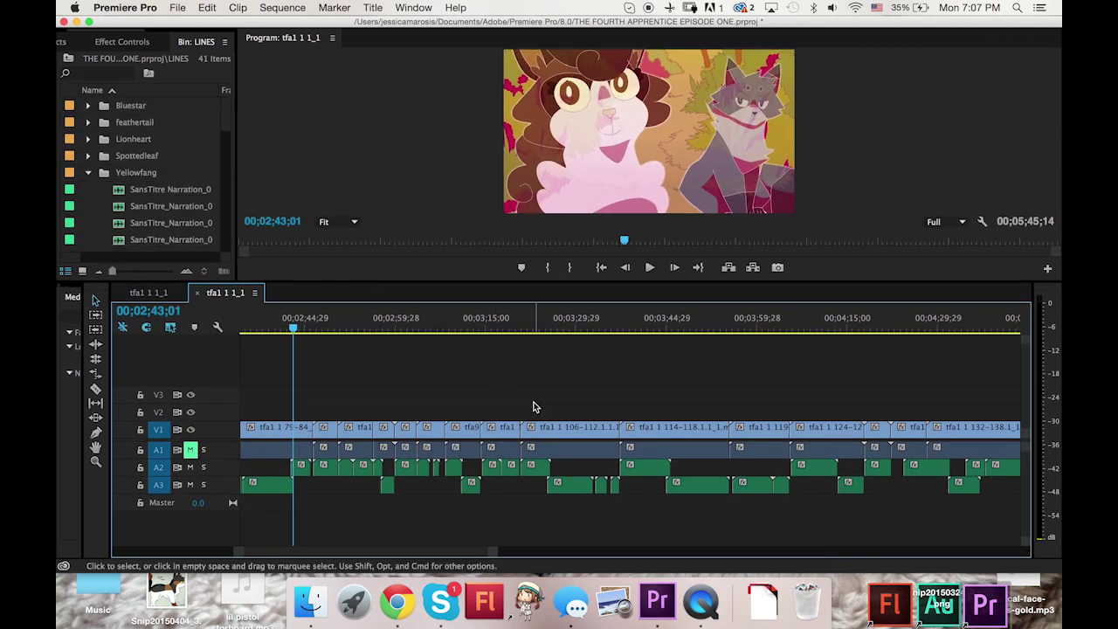
# Return the playhead near 00;00;38;26 and mute audio tracks A2 and A3
pyautogui.scroll(-5, 532, 406)
pyautogui.scroll(6, 534, 406)
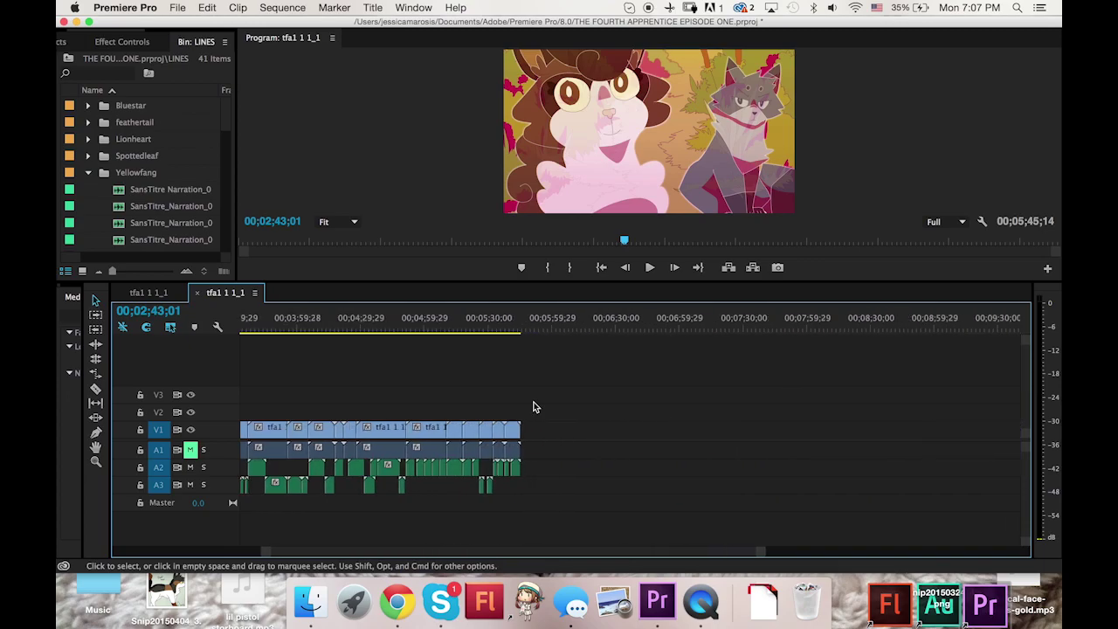
pyautogui.scroll(6, 532, 406)
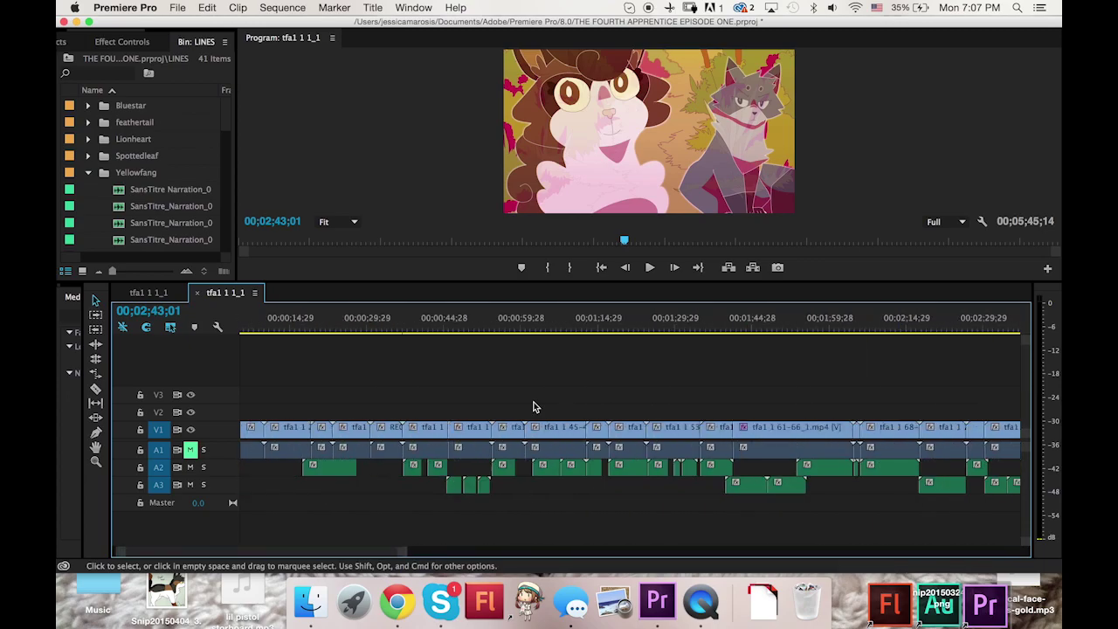
pyautogui.click(440, 326)
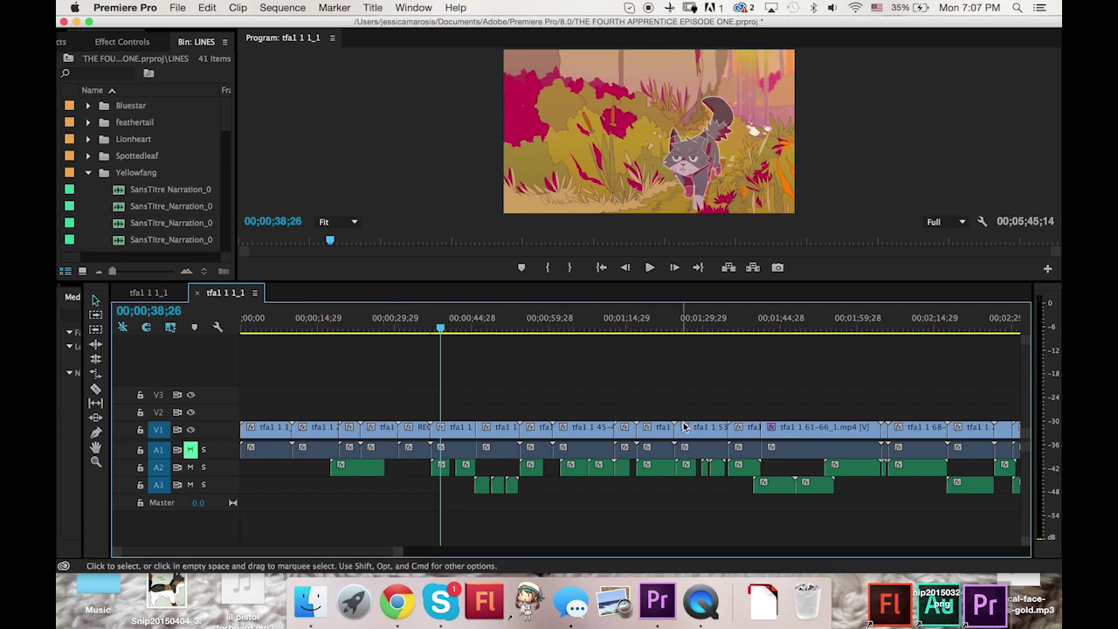
pyautogui.press('Left')
pyautogui.press('Left')
pyautogui.press('Left')
pyautogui.press('Left')
pyautogui.press('Left')
pyautogui.press('Left')
pyautogui.press('Left')
pyautogui.press('Left')
pyautogui.press('Left')
pyautogui.press('Left')
pyautogui.press('Left')
pyautogui.press('Left')
pyautogui.press('Left')
pyautogui.press('Left')
pyautogui.press('Left')
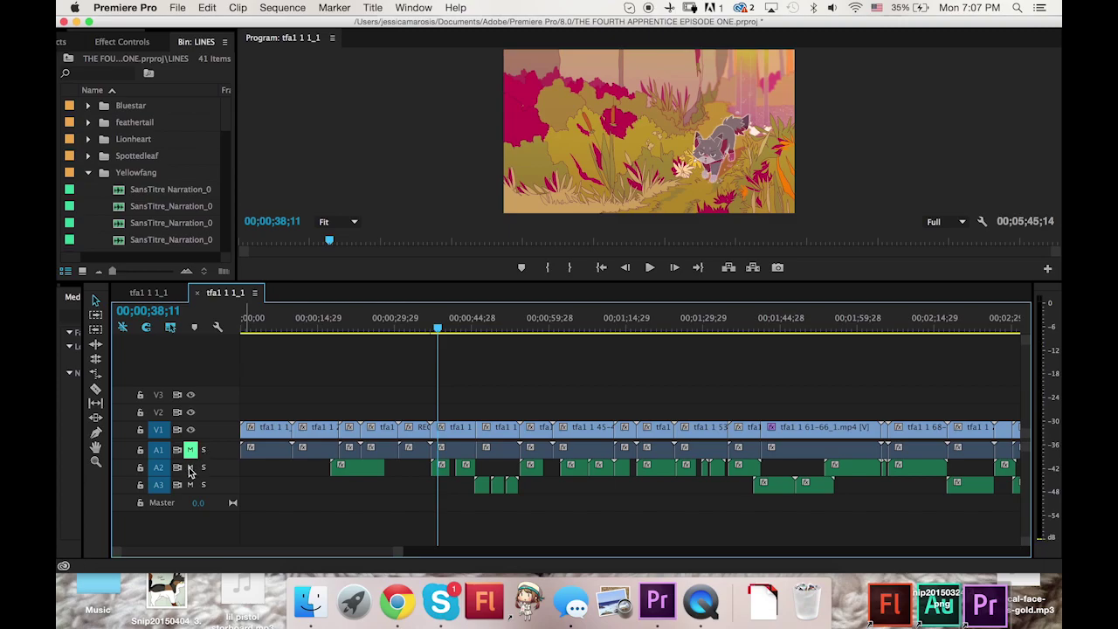
pyautogui.click(191, 468)
pyautogui.moveTo(439, 328); pyautogui.dragTo(681, 328)
pyautogui.click(190, 485)
# Scrub through the middle of the cut, then back toward the start and to about 00;01;08
pyautogui.scroll(-5, 643, 402)
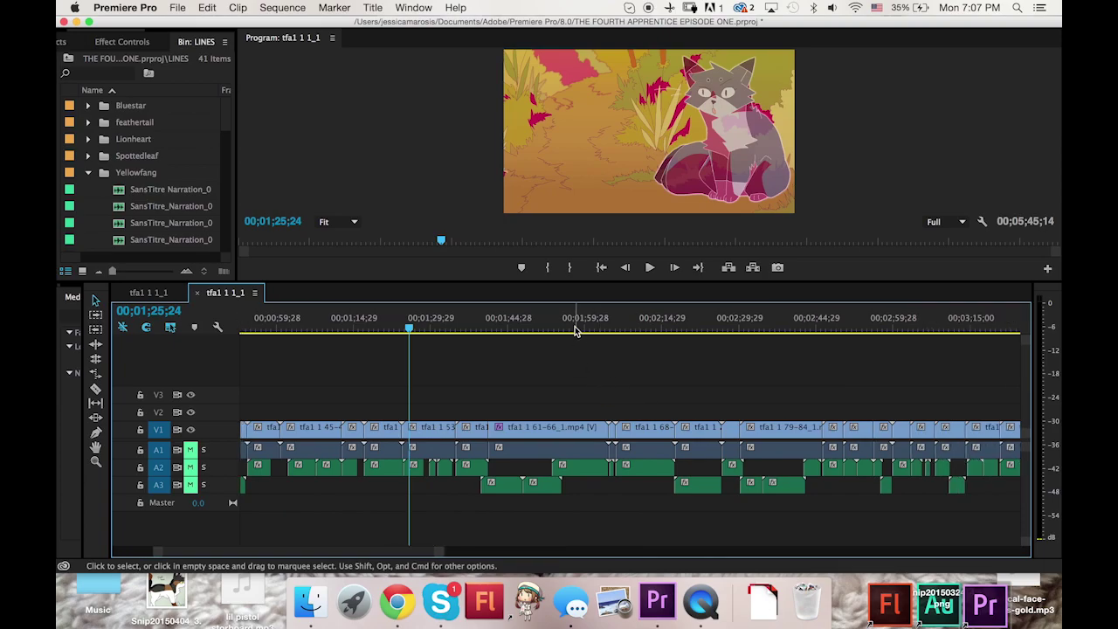
pyautogui.moveTo(576, 331); pyautogui.dragTo(878, 331)
pyautogui.moveTo(961, 330); pyautogui.dragTo(245, 371)
pyautogui.hscroll(-8, 366, 393)
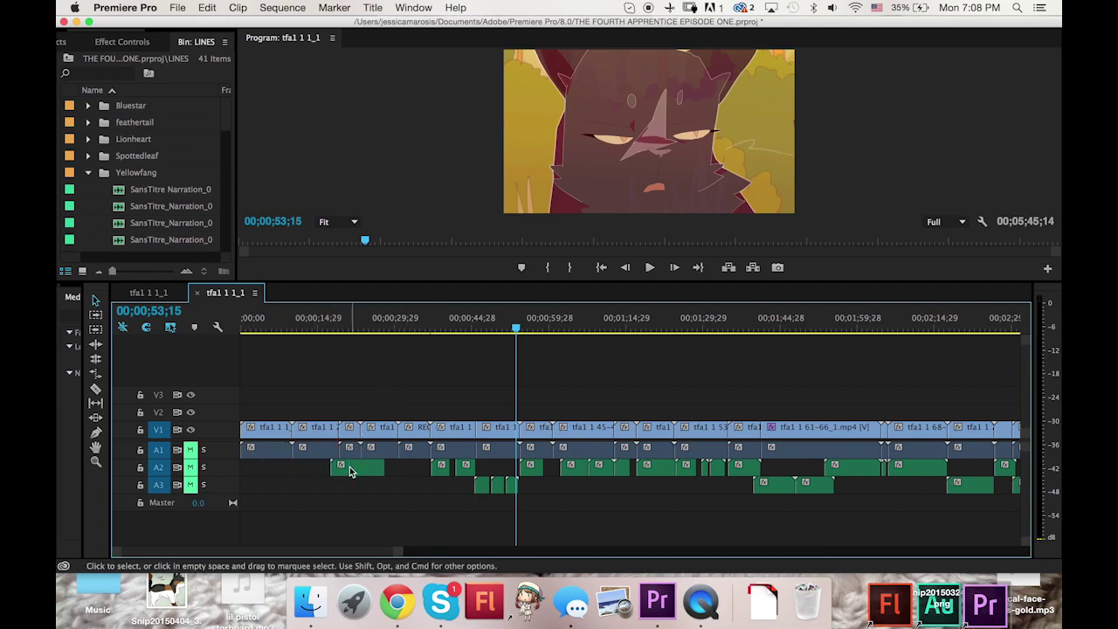
pyautogui.moveTo(358, 325); pyautogui.dragTo(252, 332)
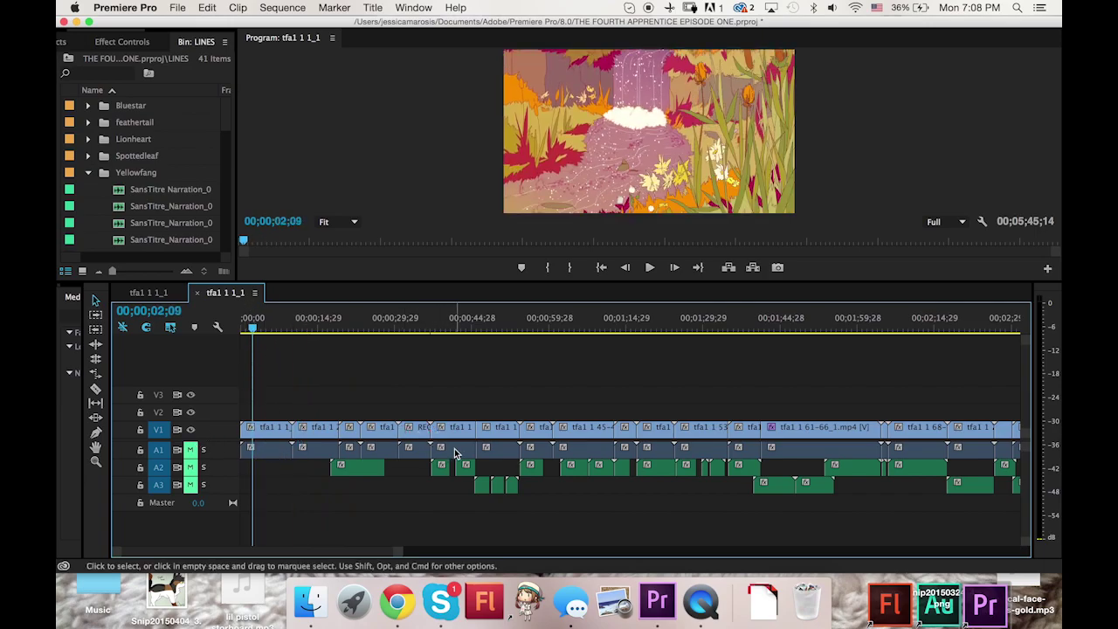
pyautogui.moveTo(467, 330); pyautogui.dragTo(595, 326)
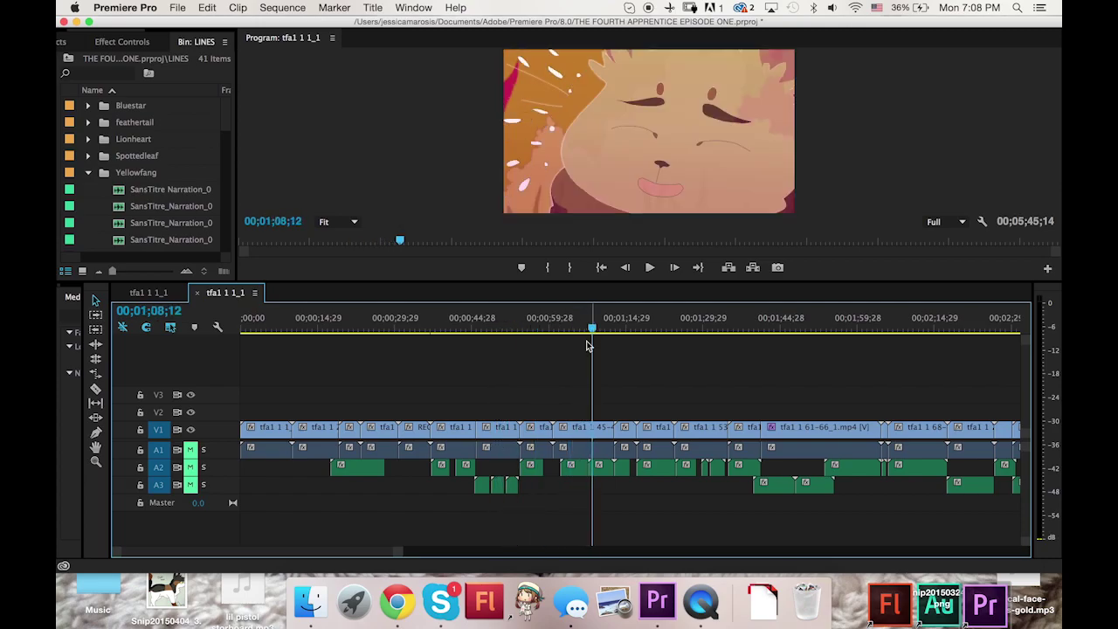
# Select and deselect the A2 clip while scrubbing between 38 seconds and 00;00;55;13
pyautogui.click(575, 475)
pyautogui.moveTo(590, 330); pyautogui.dragTo(357, 384)
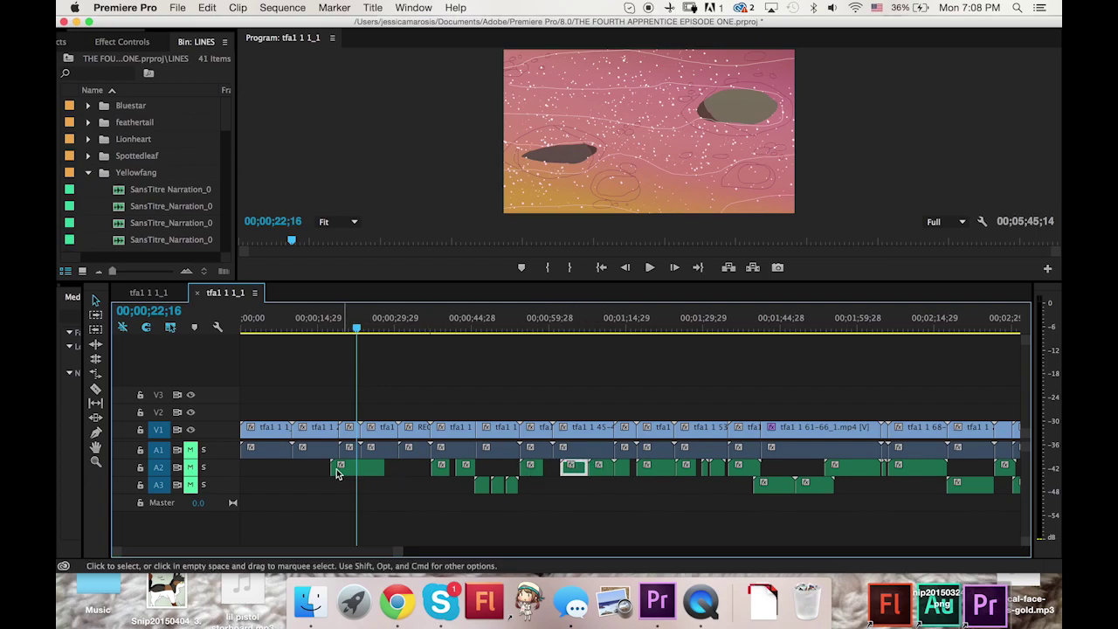
pyautogui.moveTo(360, 330); pyautogui.dragTo(335, 330)
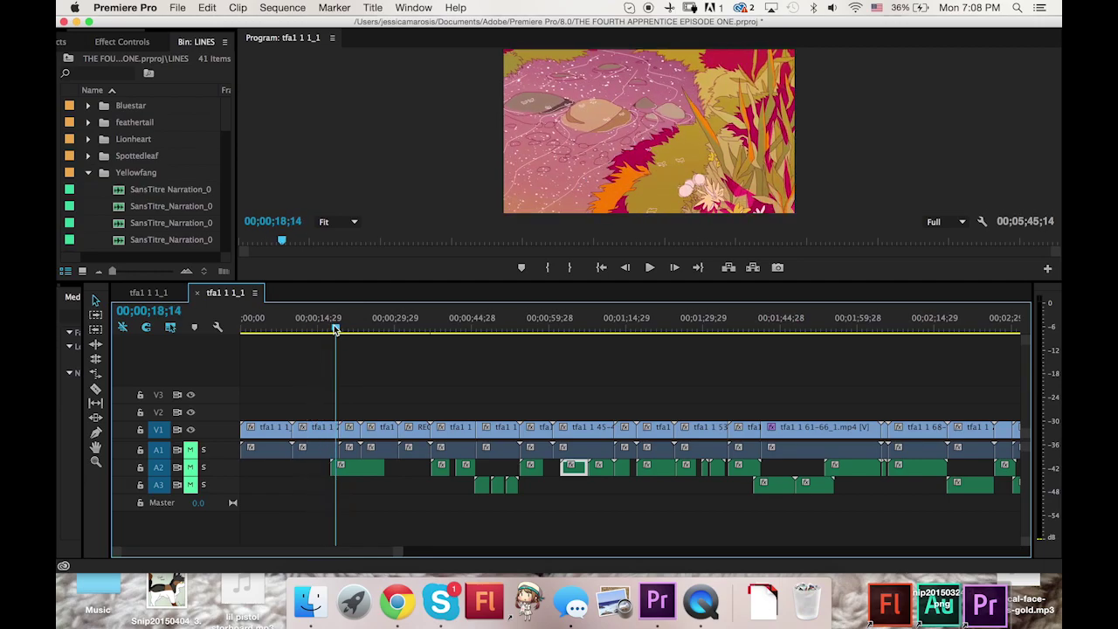
pyautogui.click(373, 485)
pyautogui.click(399, 497)
pyautogui.moveTo(428, 329); pyautogui.dragTo(467, 326)
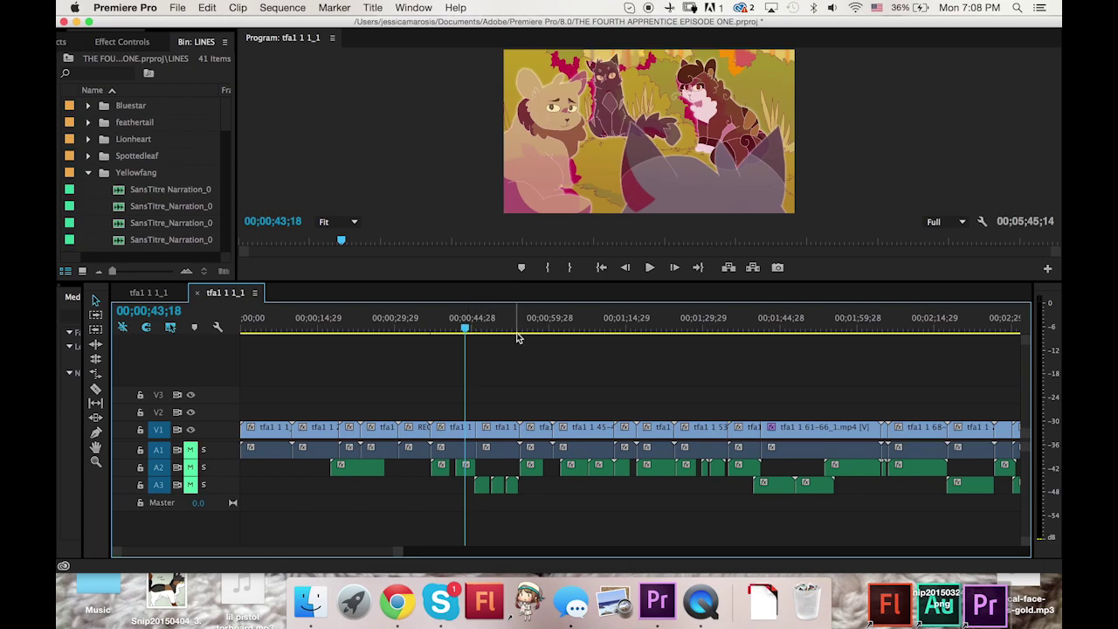
pyautogui.moveTo(520, 328); pyautogui.dragTo(527, 325)
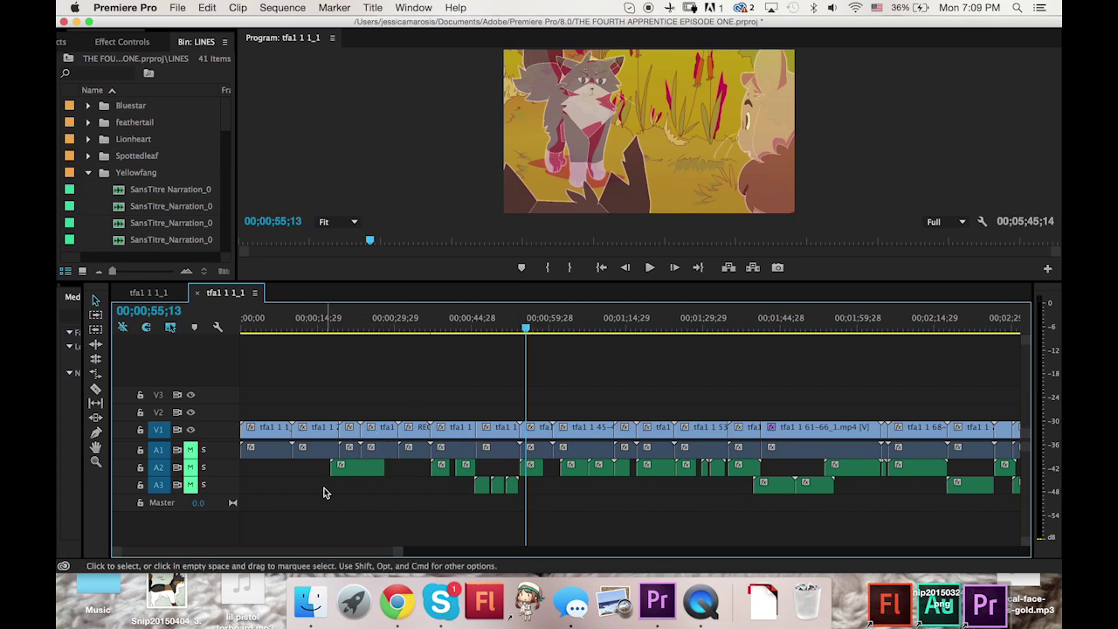
pyautogui.click(66, 512)
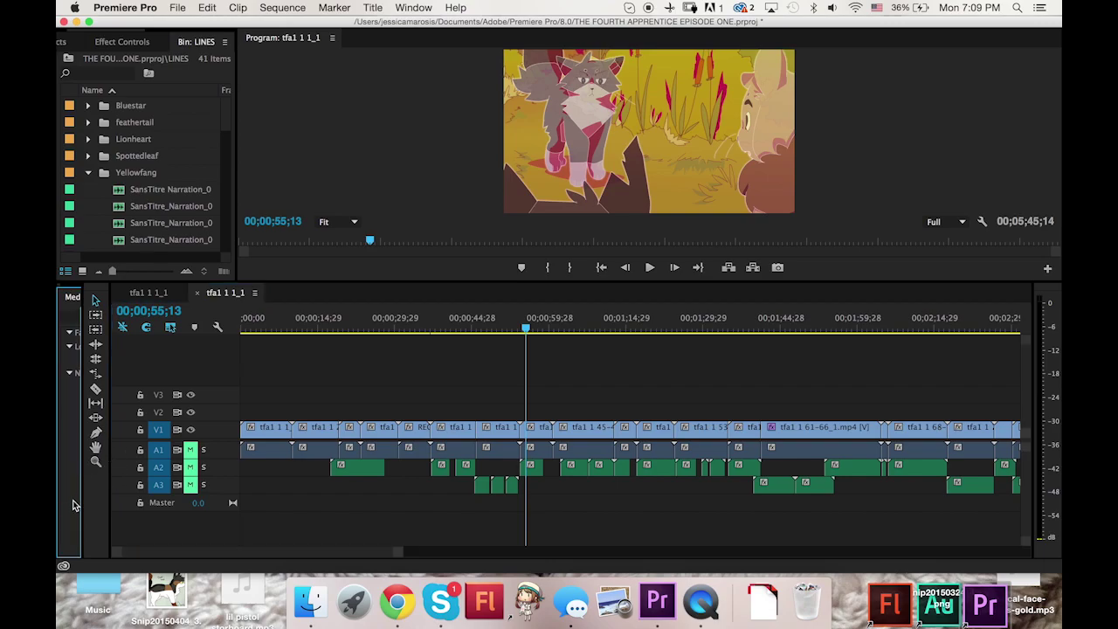
# Move the Premiere window aside and drop TFA Rough Cut 1.mp4 onto V3 and A3
pyautogui.press('F11')
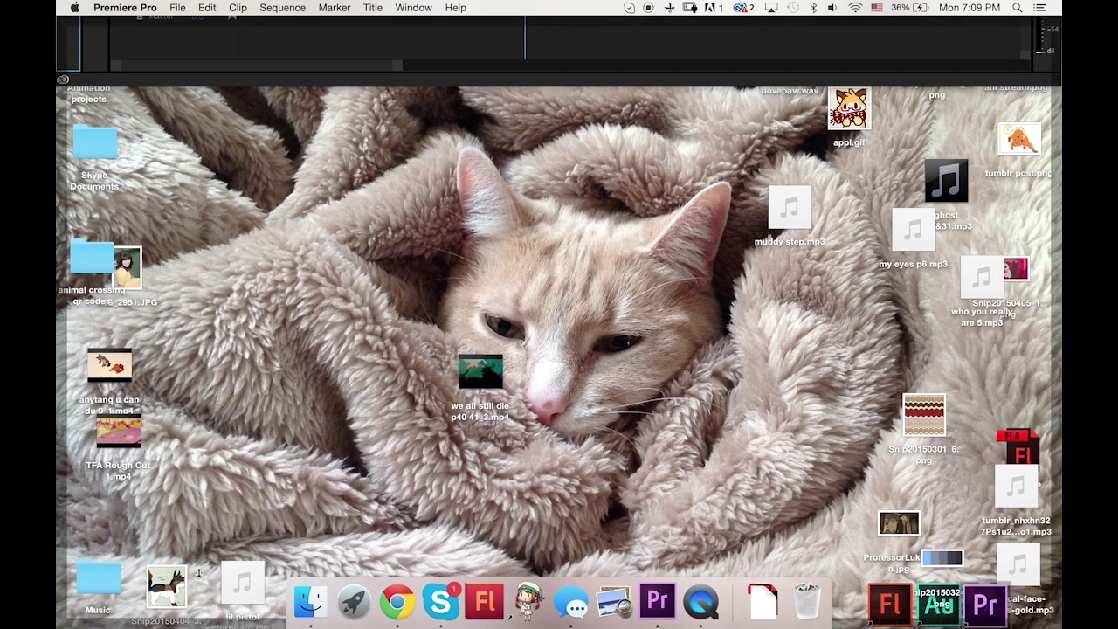
pyautogui.press('F11')
pyautogui.moveTo(222, 22); pyautogui.dragTo(349, 44)
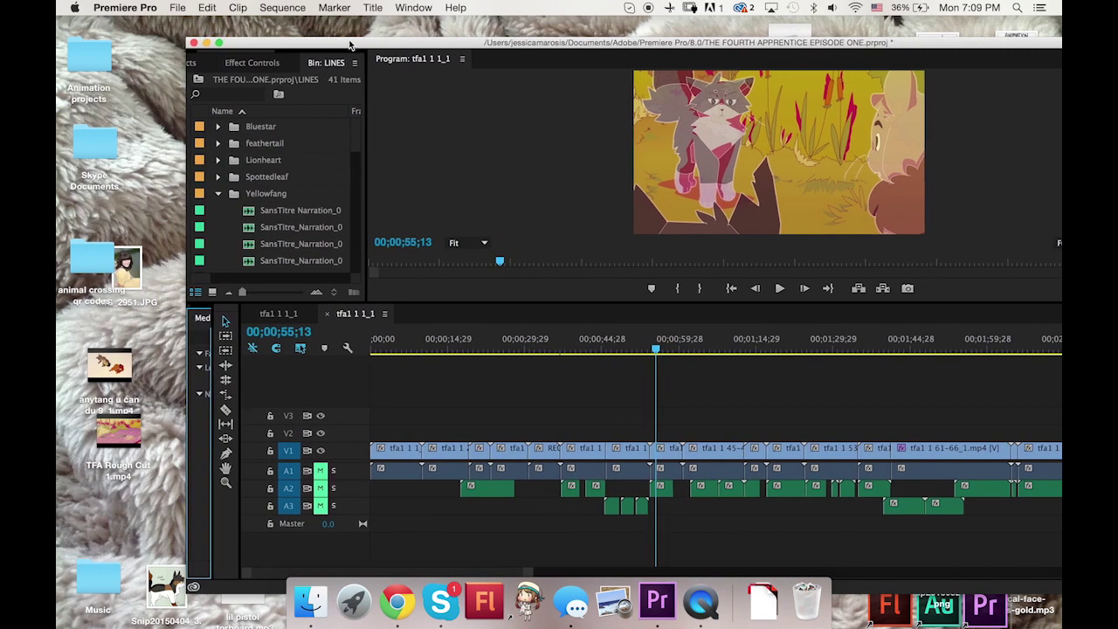
pyautogui.moveTo(94, 431); pyautogui.dragTo(371, 508)
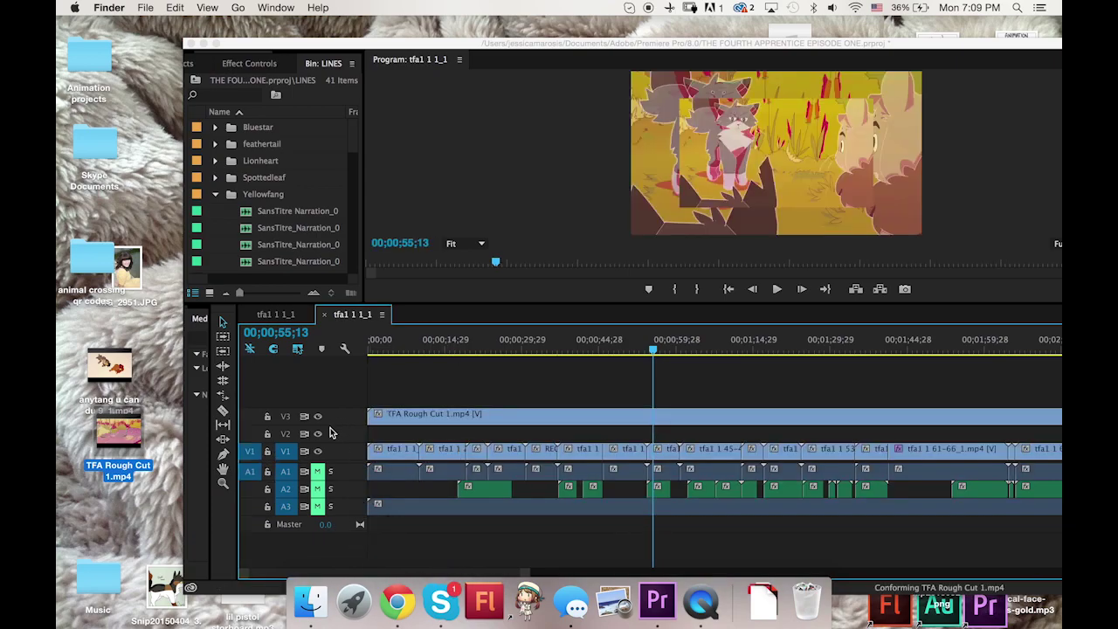
# Hide V3 from output, check the overlay, then delete the rough-cut clip from V3 and A3
pyautogui.click(317, 417)
pyautogui.click(318, 417)
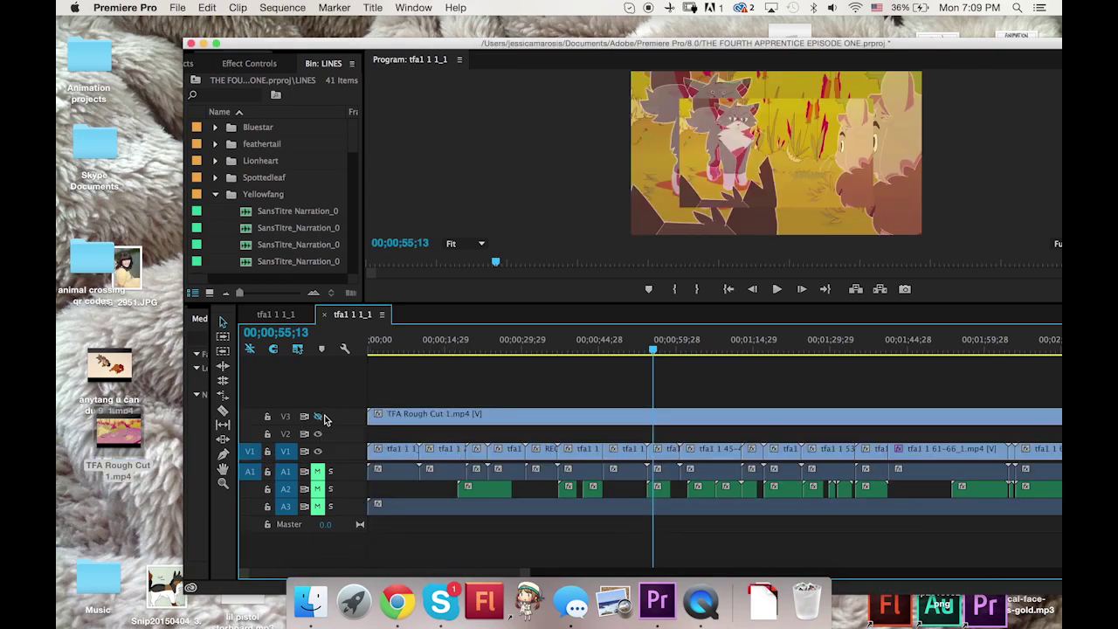
pyautogui.moveTo(438, 353); pyautogui.dragTo(651, 349)
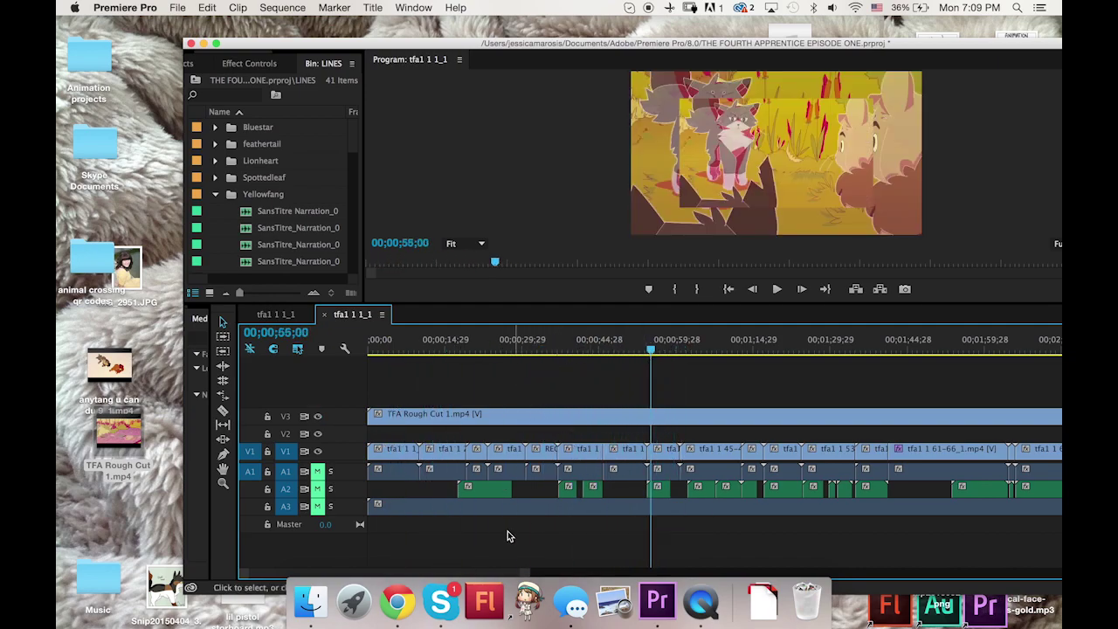
pyautogui.press('Delete')
pyautogui.moveTo(118, 428); pyautogui.dragTo(385, 463)
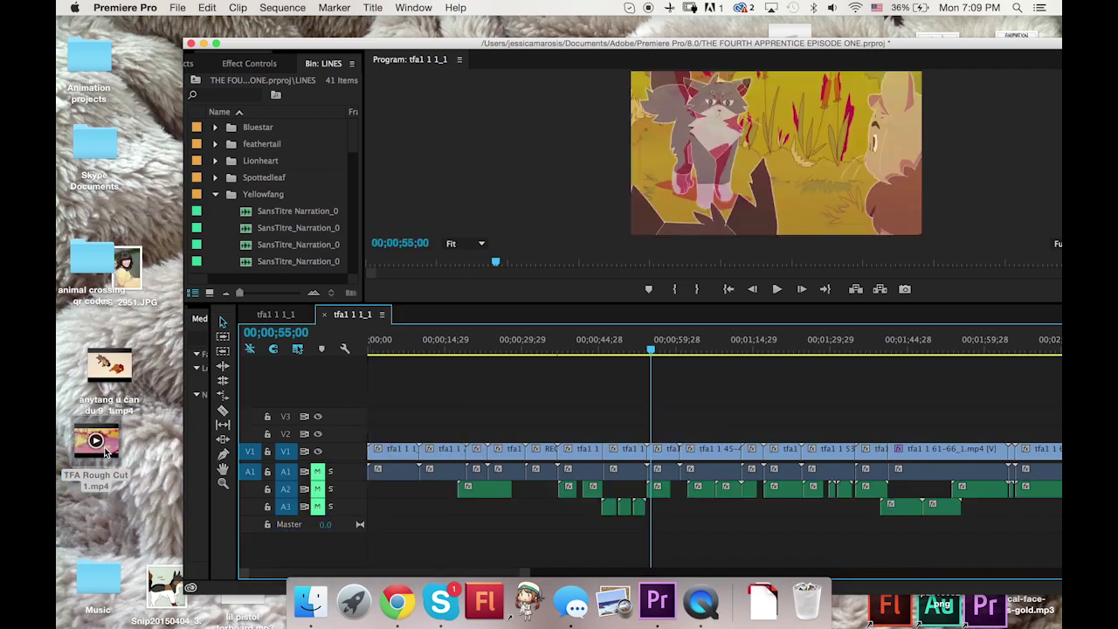
# Turn off nested-sequence insertion and add one video and one audio track
pyautogui.rightClick(250, 516)
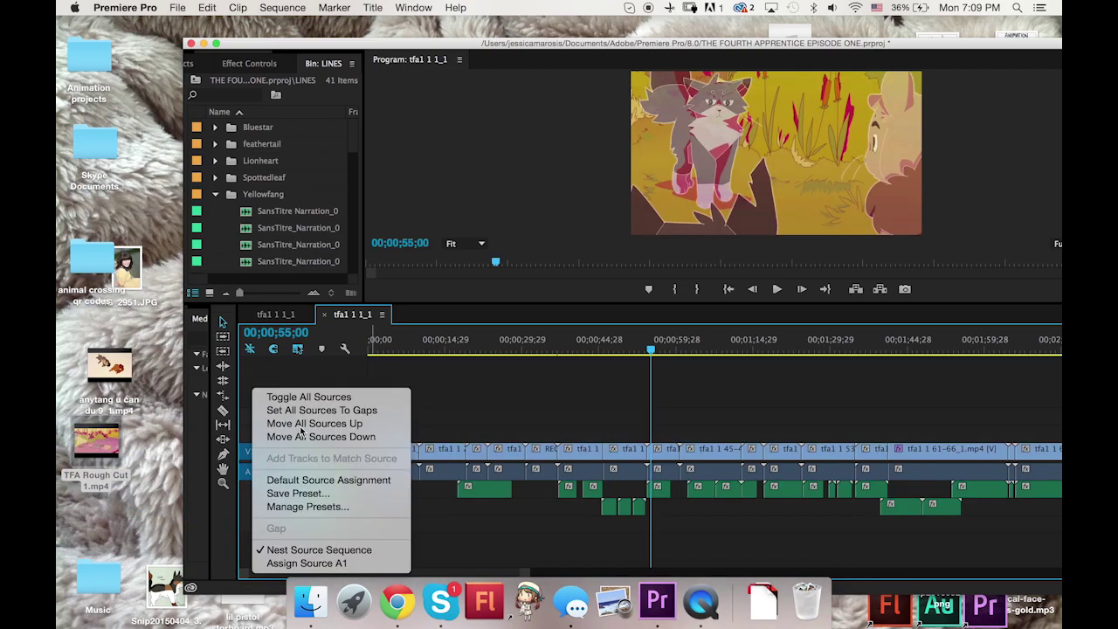
pyautogui.click(459, 549)
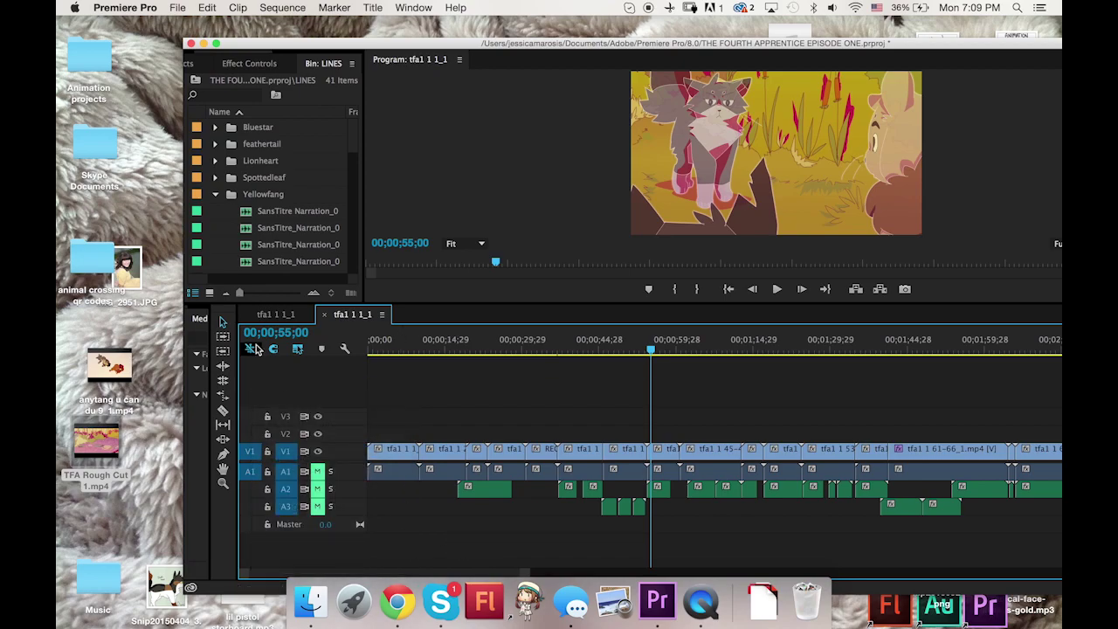
pyautogui.click(251, 353)
pyautogui.rightClick(336, 542)
pyautogui.click(371, 505)
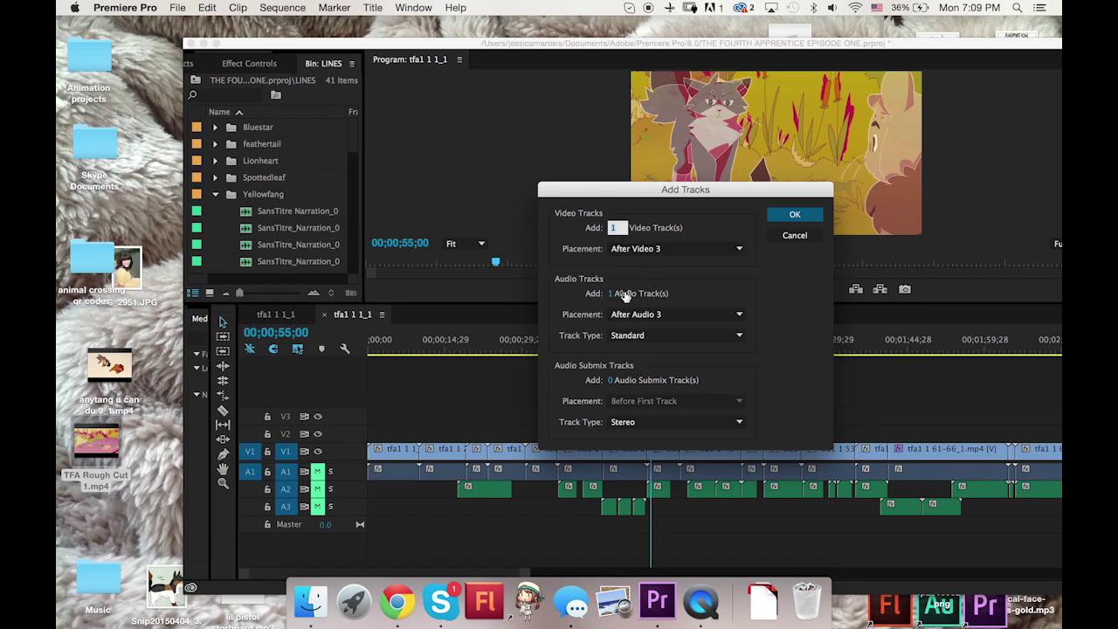
pyautogui.click(576, 299)
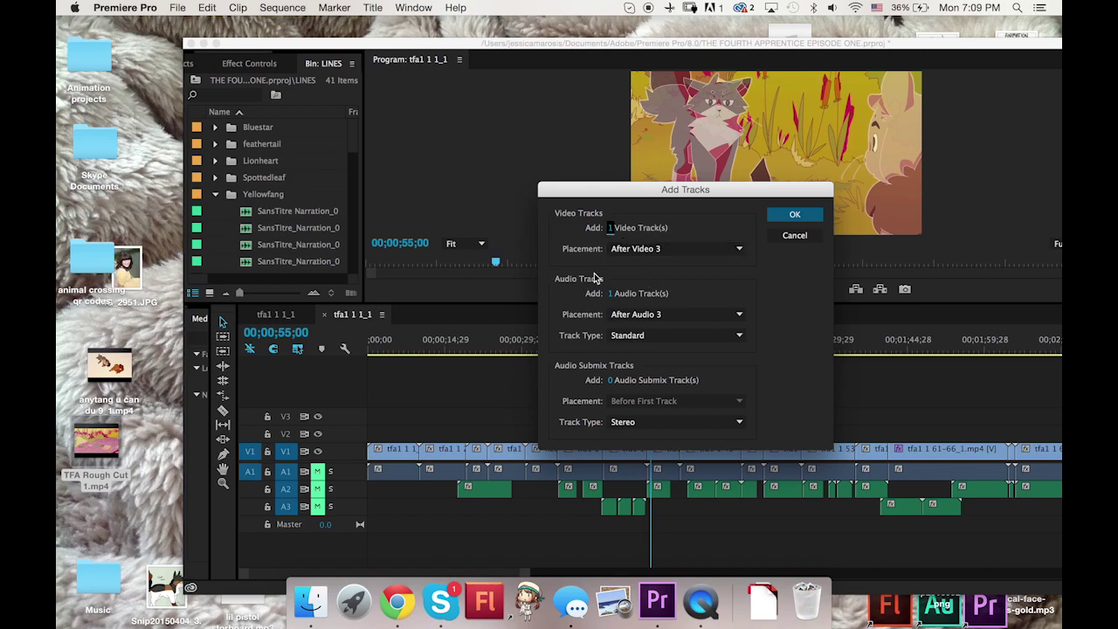
pyautogui.click(770, 218)
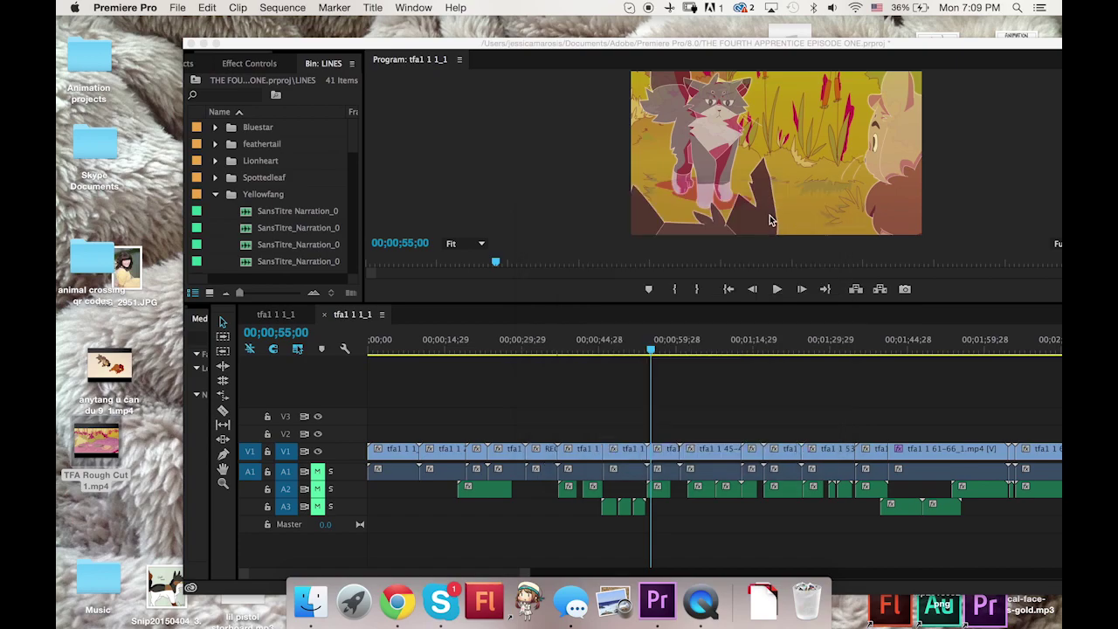
# Place TFA Rough Cut 1.mp4 on V4 and A4 and hide V4 from output
pyautogui.moveTo(97, 438); pyautogui.dragTo(359, 413)
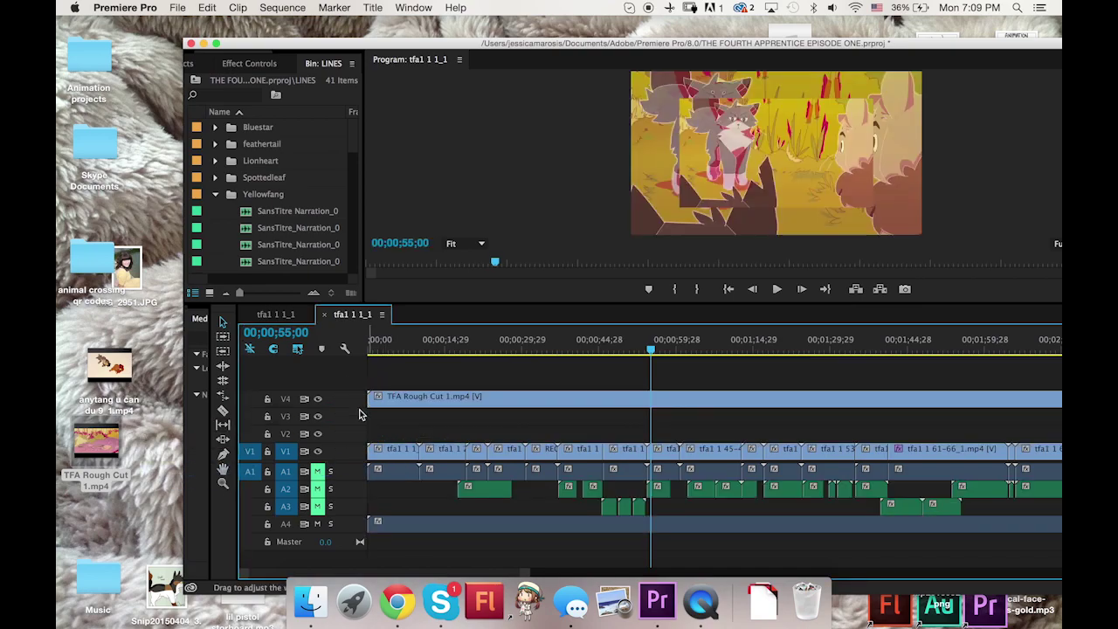
pyautogui.click(319, 399)
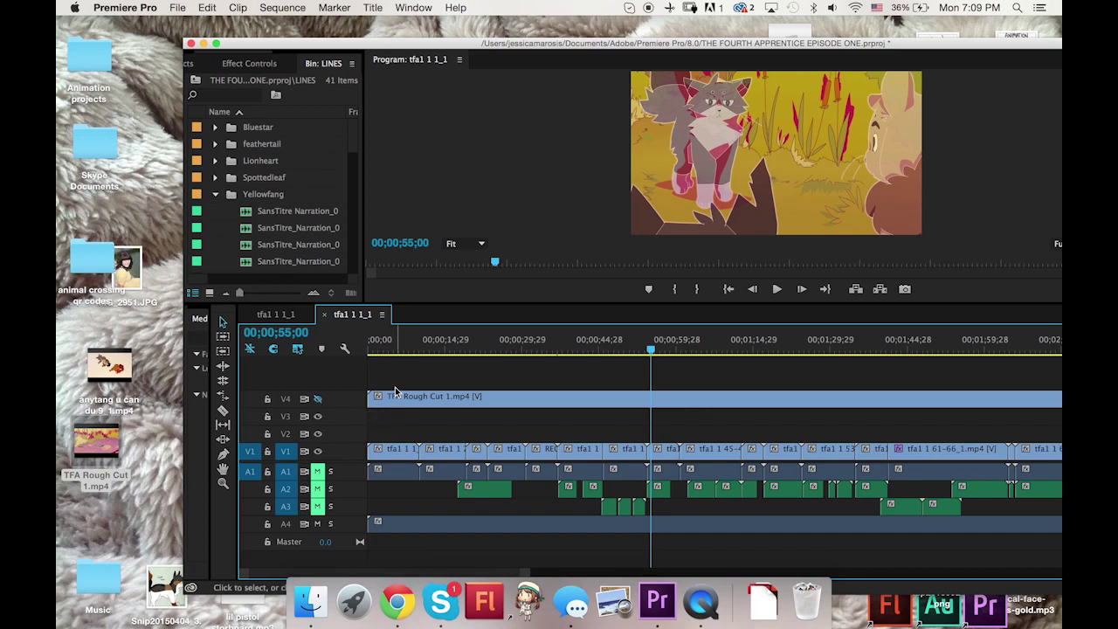
pyautogui.moveTo(438, 349); pyautogui.dragTo(478, 373)
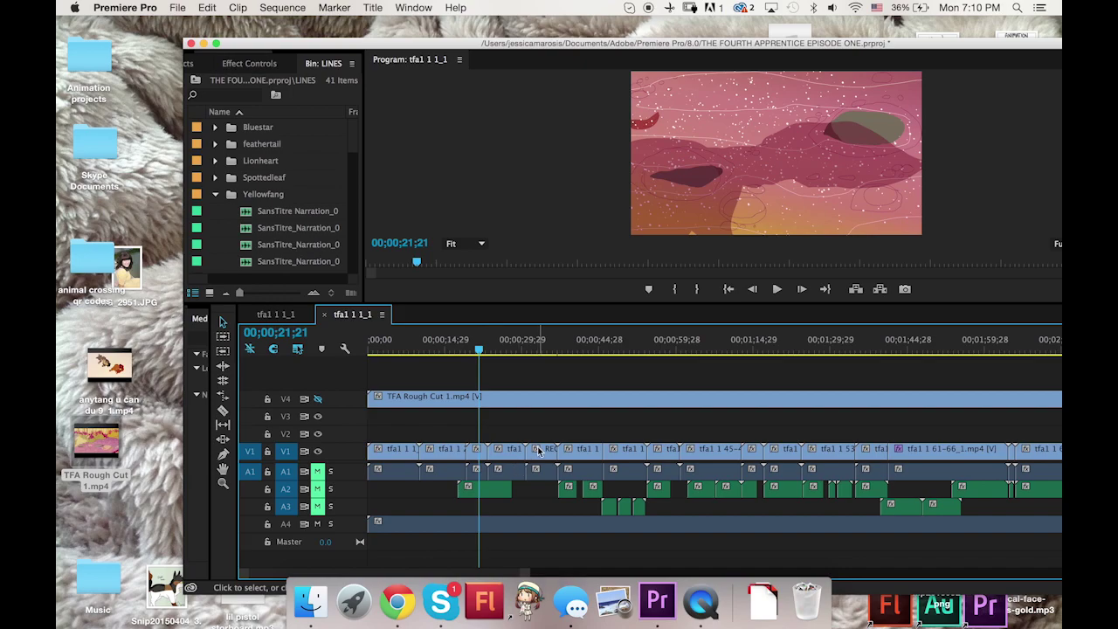
# Jump the playhead to 00;03;10;02, then back to 00;00;21;26 and 00;00;09;22
pyautogui.scroll(-5, 539, 451)
pyautogui.scroll(-5, 539, 451)
pyautogui.click(611, 348)
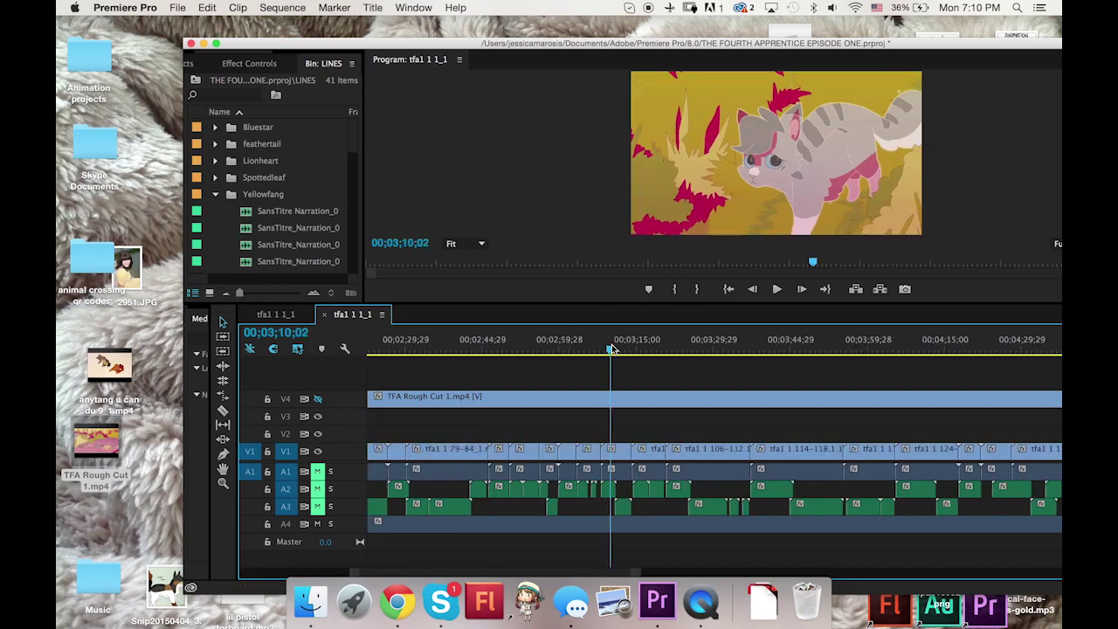
pyautogui.scroll(10, 612, 347)
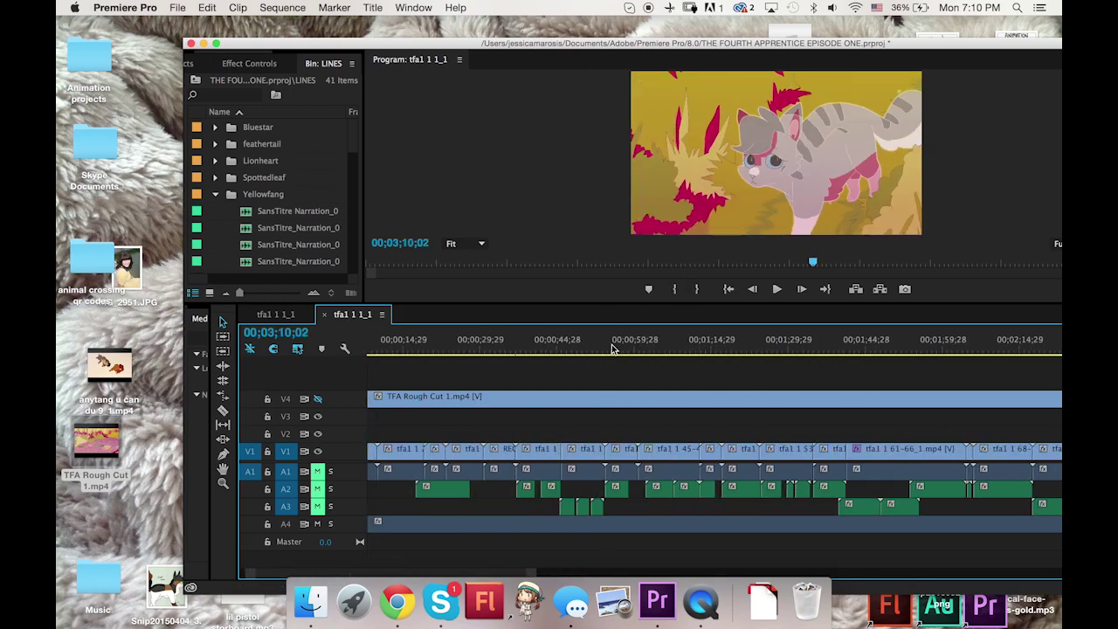
pyautogui.click(479, 348)
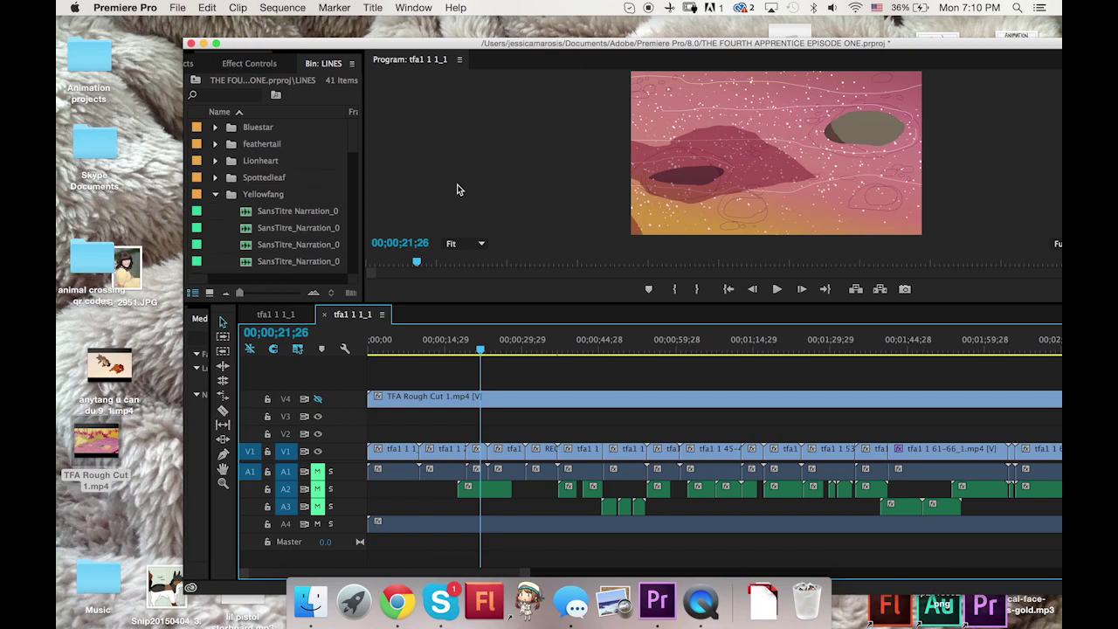
pyautogui.click(418, 347)
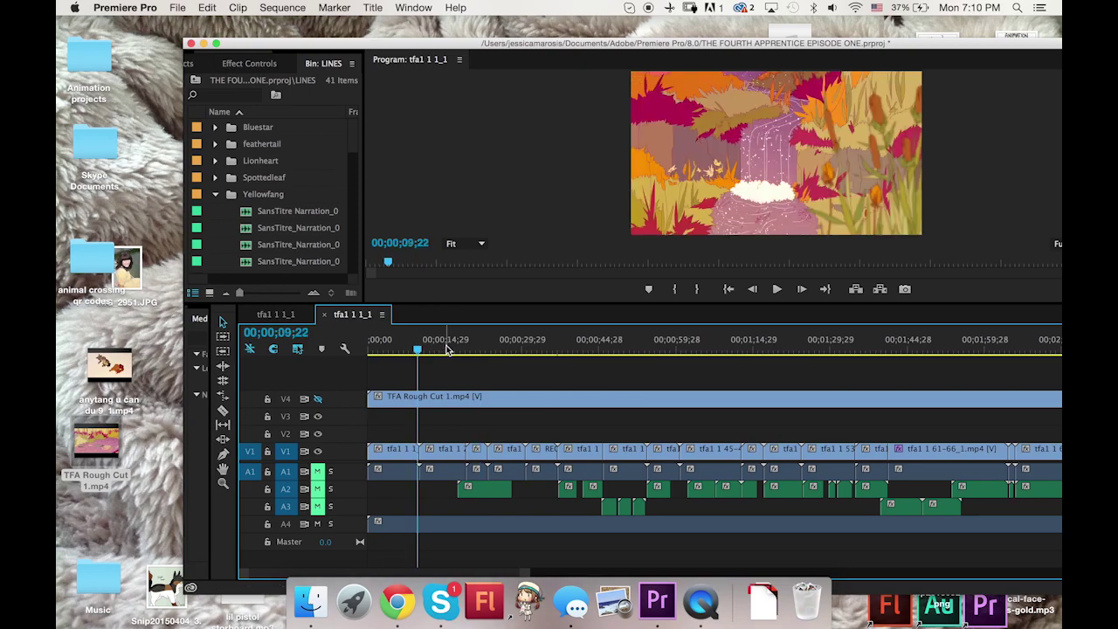
# Step through the opening of the cut from about 14 to 58 seconds
pyautogui.click(446, 349)
pyautogui.click(456, 348)
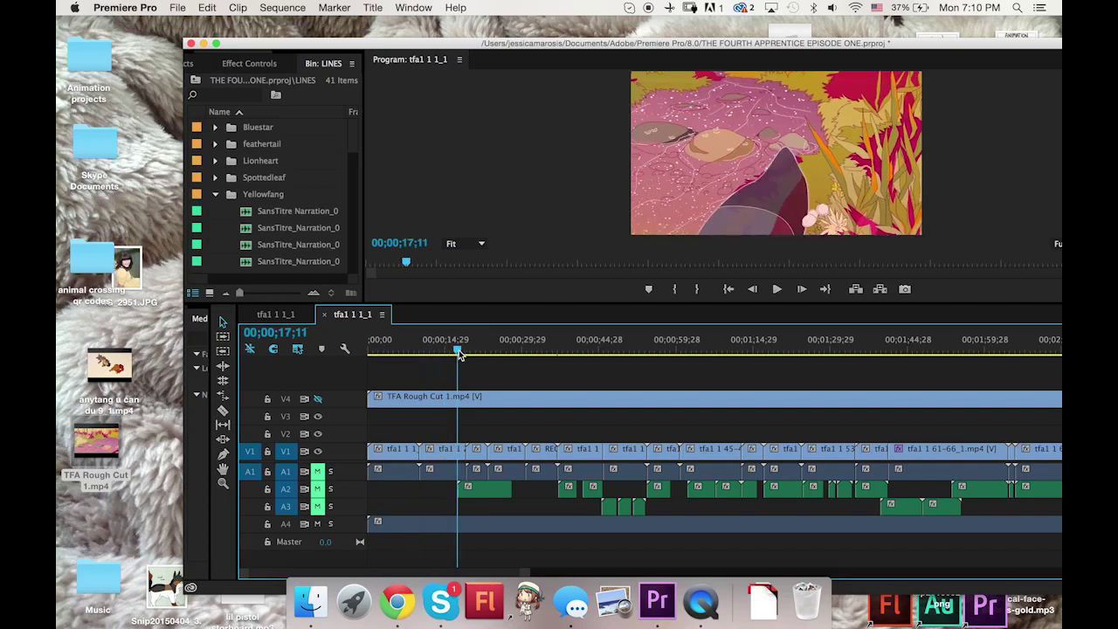
pyautogui.click(495, 349)
pyautogui.click(558, 349)
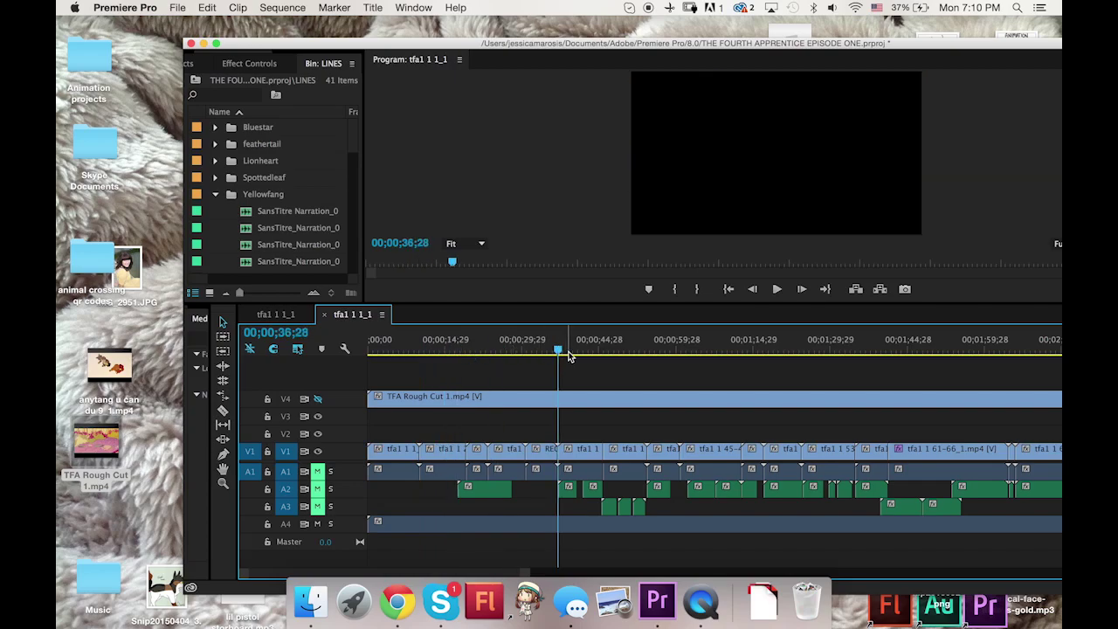
pyautogui.click(568, 350)
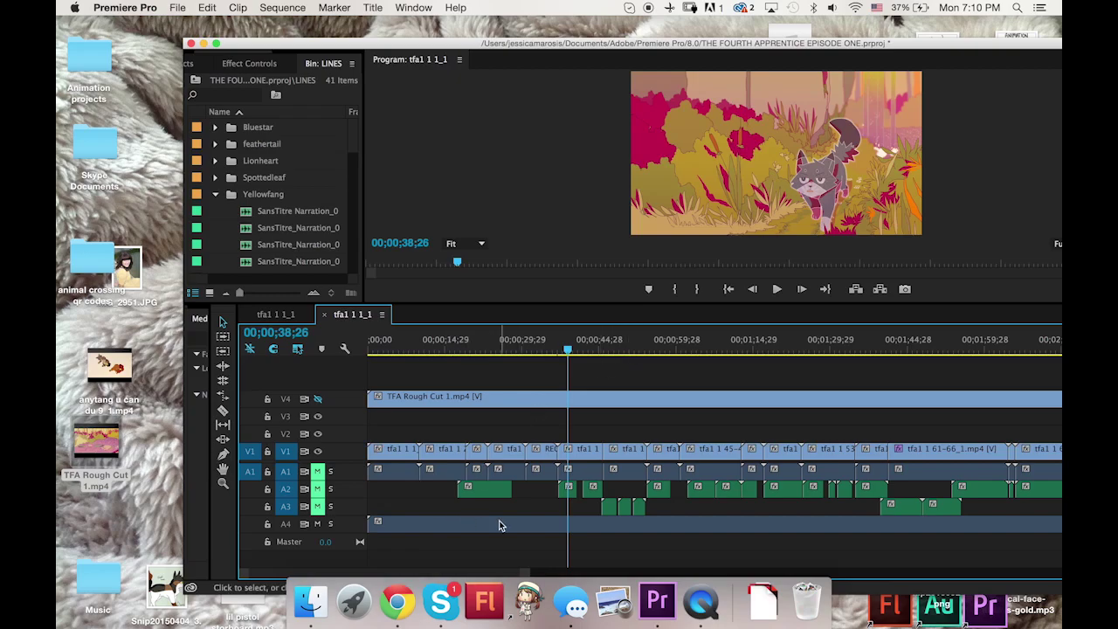
pyautogui.click(492, 350)
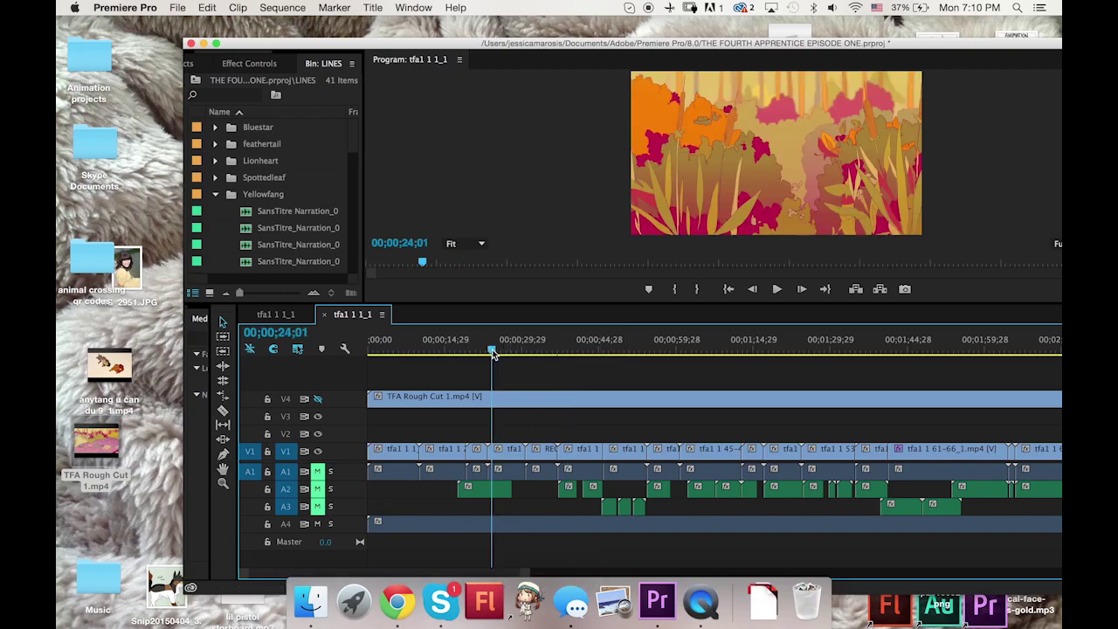
pyautogui.click(577, 350)
pyautogui.moveTo(595, 355); pyautogui.dragTo(669, 354)
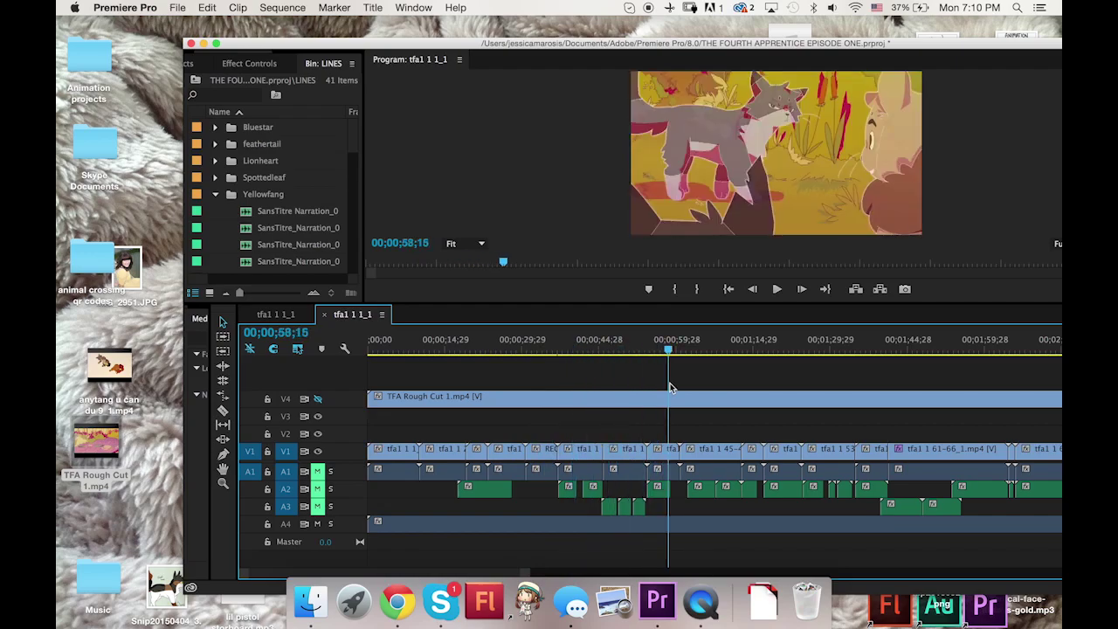
# Review the cut around 1 minute 40 and 1 minute 22
pyautogui.hscroll(5, 704, 441)
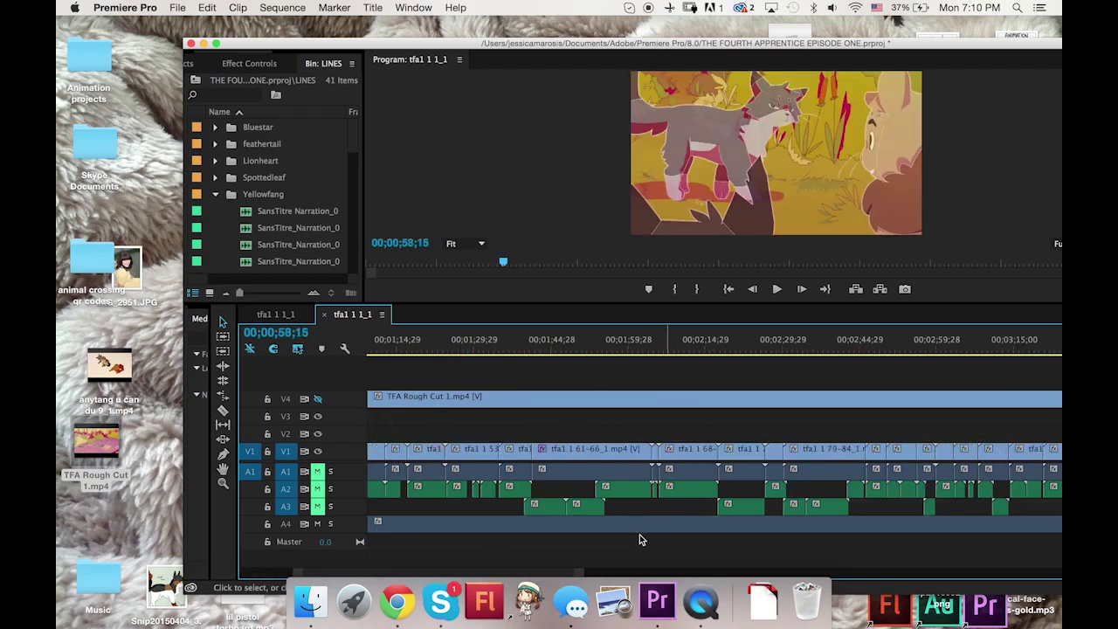
pyautogui.hscroll(-5, 466, 521)
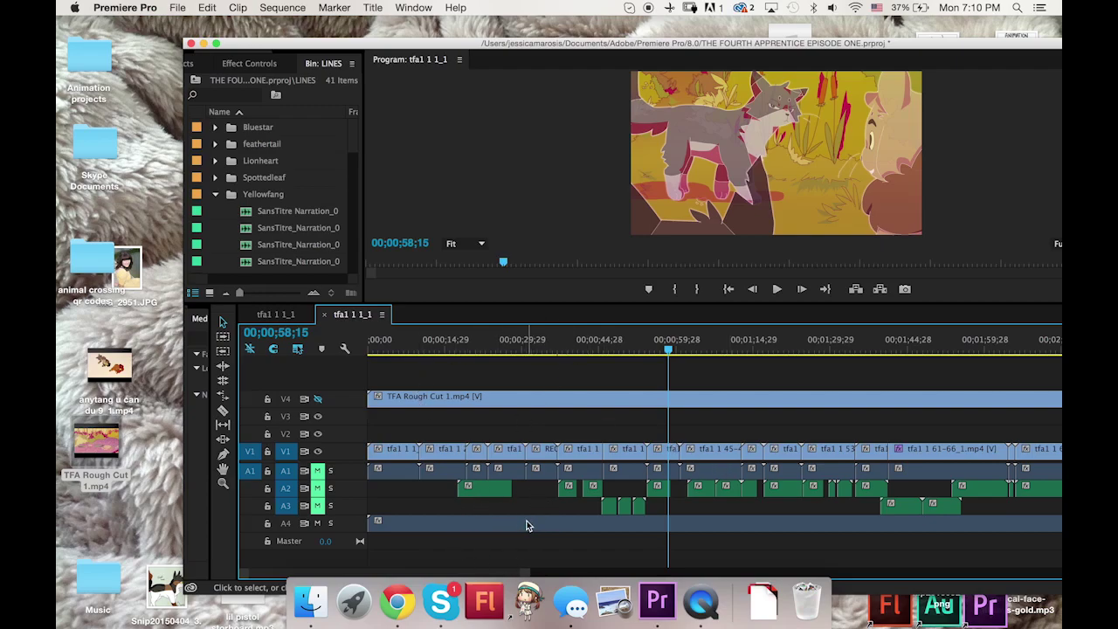
pyautogui.hscroll(15, 625, 502)
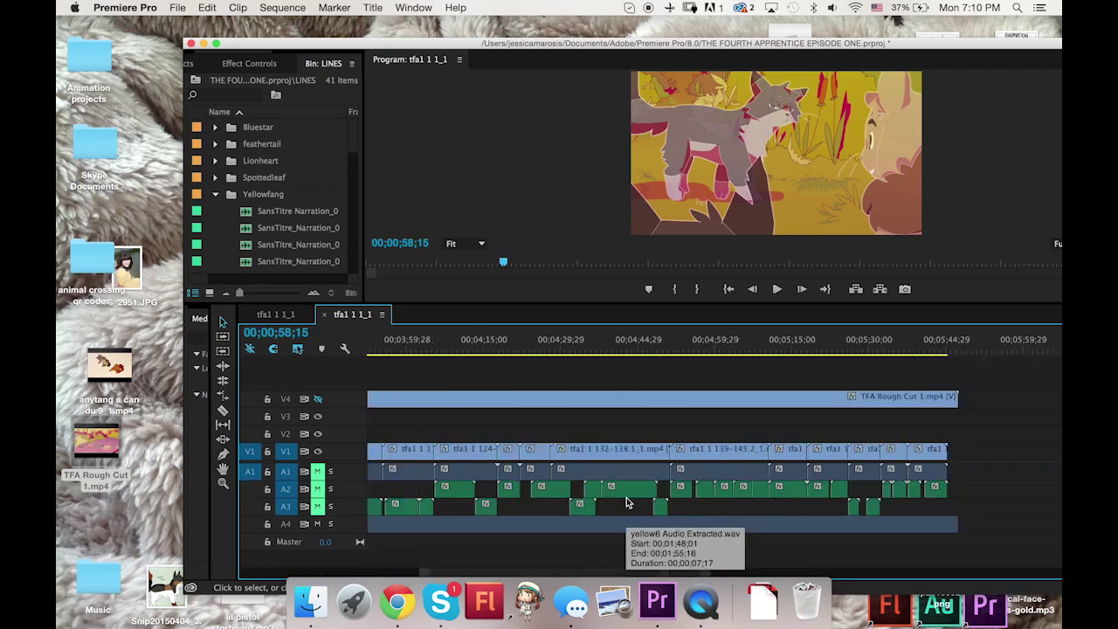
pyautogui.hscroll(-15, 625, 503)
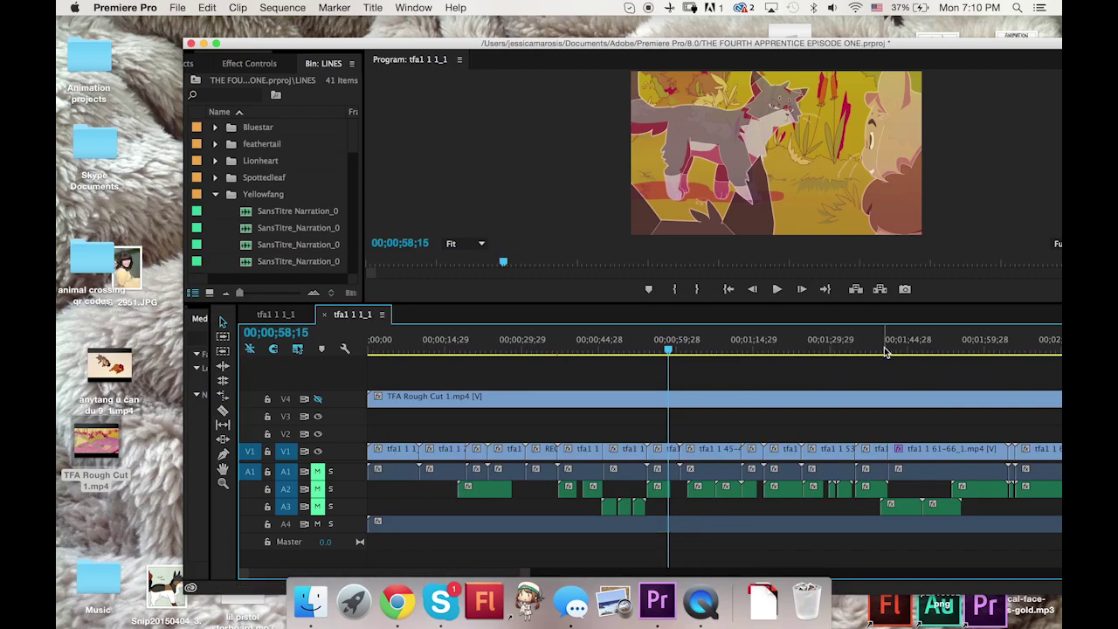
pyautogui.click(884, 351)
pyautogui.hscroll(3, 838, 417)
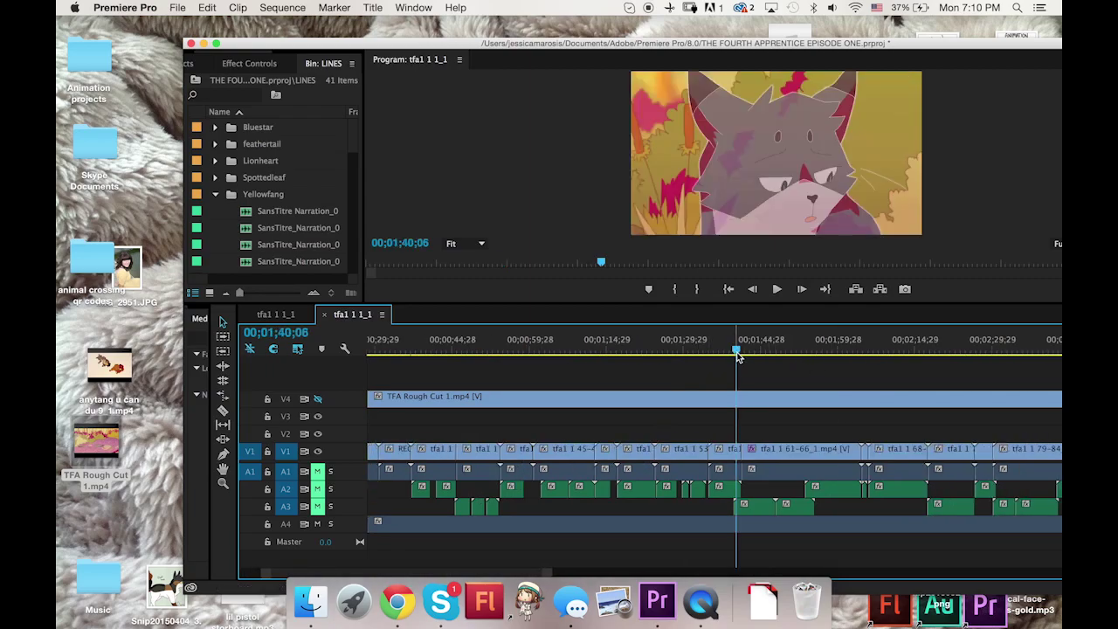
pyautogui.click(647, 347)
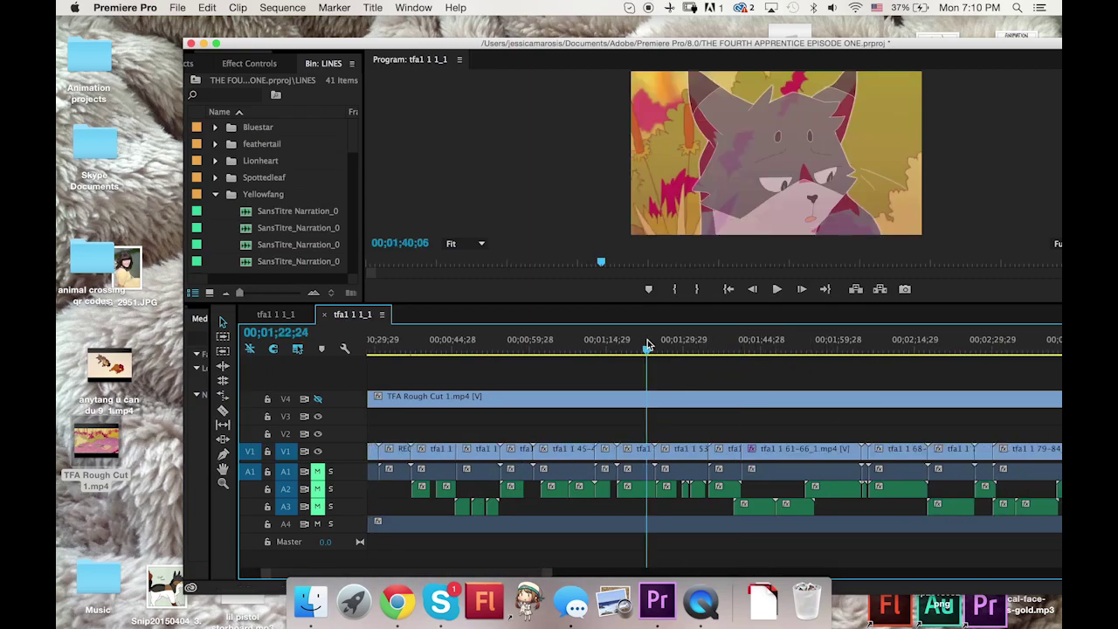
# Zoom out to fit the whole sequence and marquee-select every clip on all tracks
pyautogui.press('-')
pyautogui.press('-')
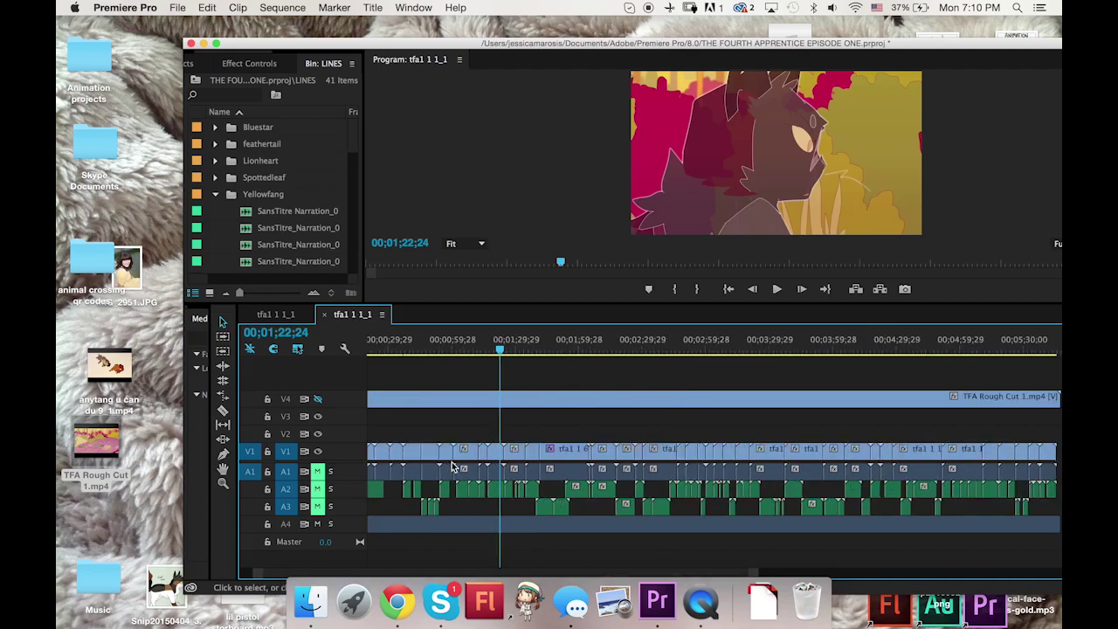
pyautogui.press('-')
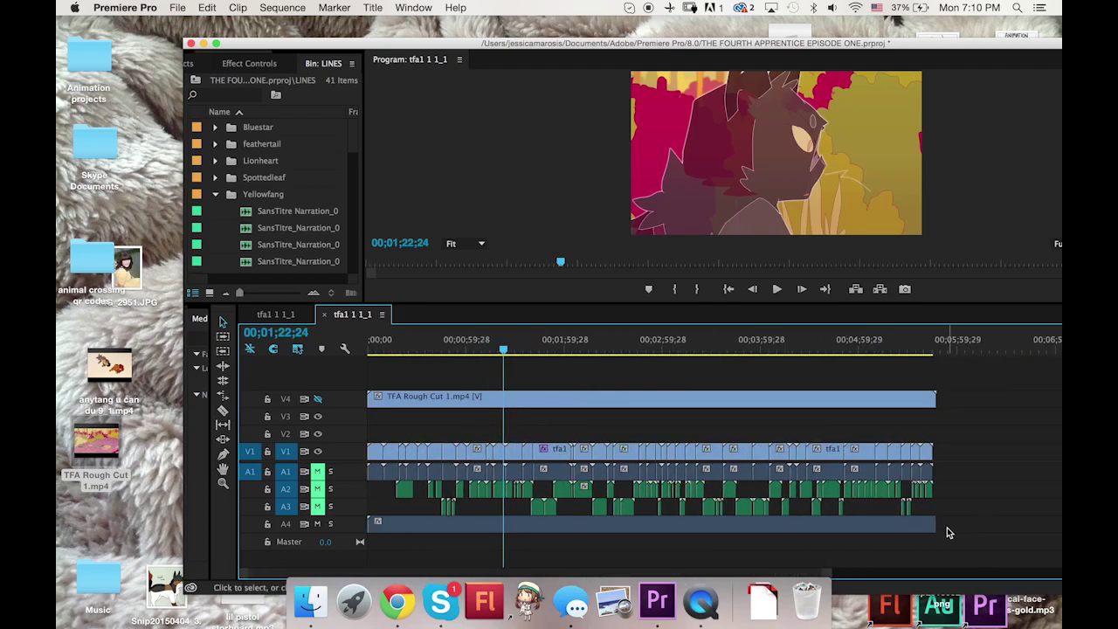
pyautogui.moveTo(950, 523); pyautogui.dragTo(368, 365)
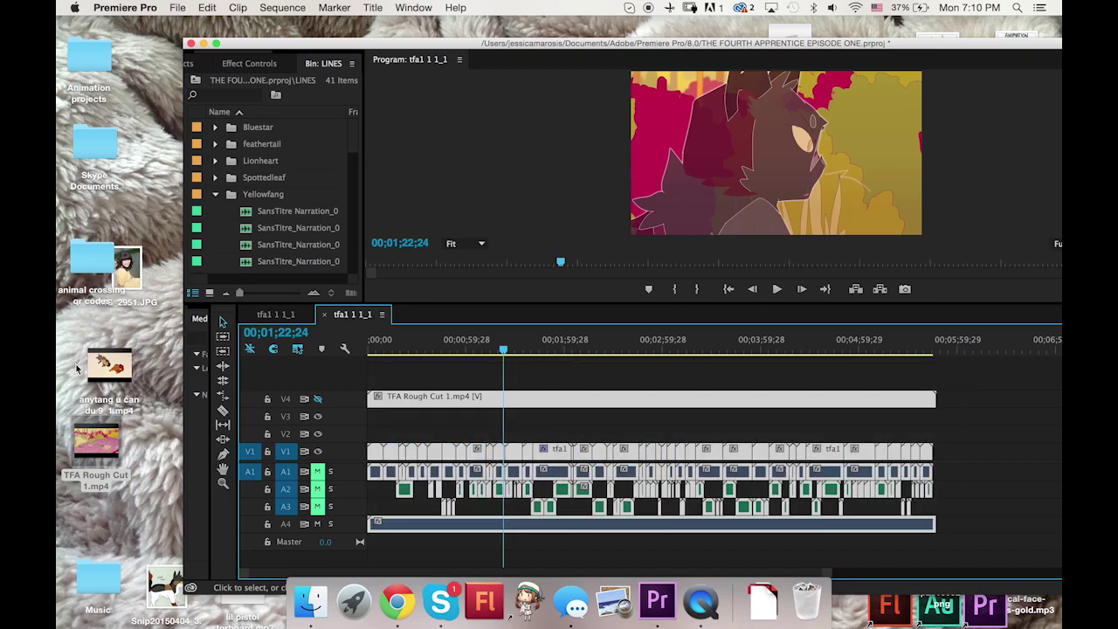
# Open the Export Media settings and match the video settings to the source
pyautogui.click(177, 7)
pyautogui.moveTo(225, 379)
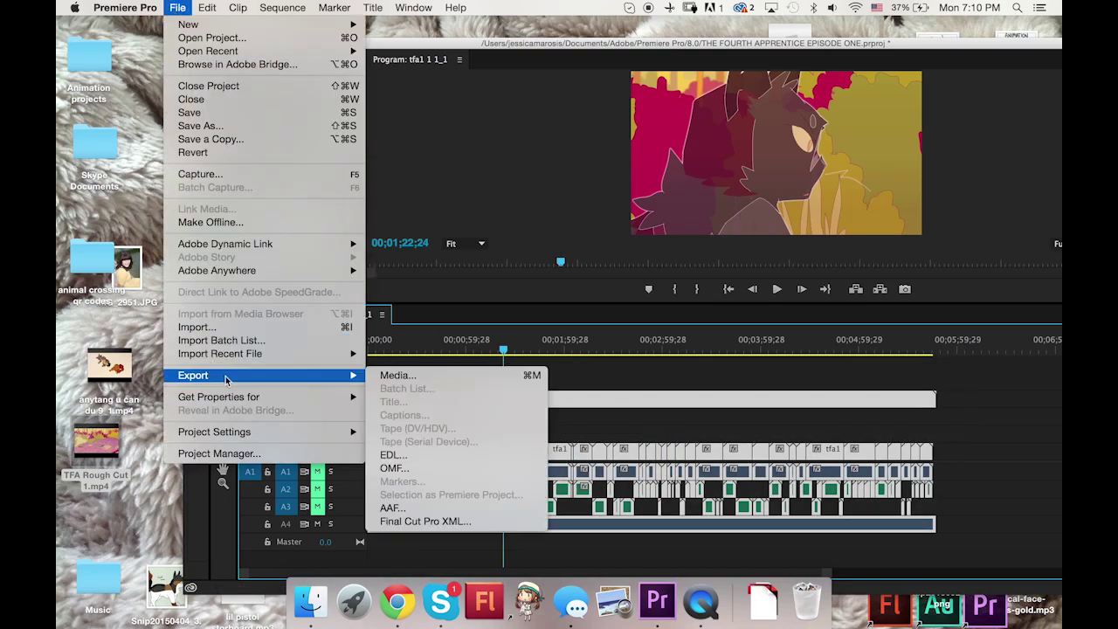
pyautogui.click(396, 377)
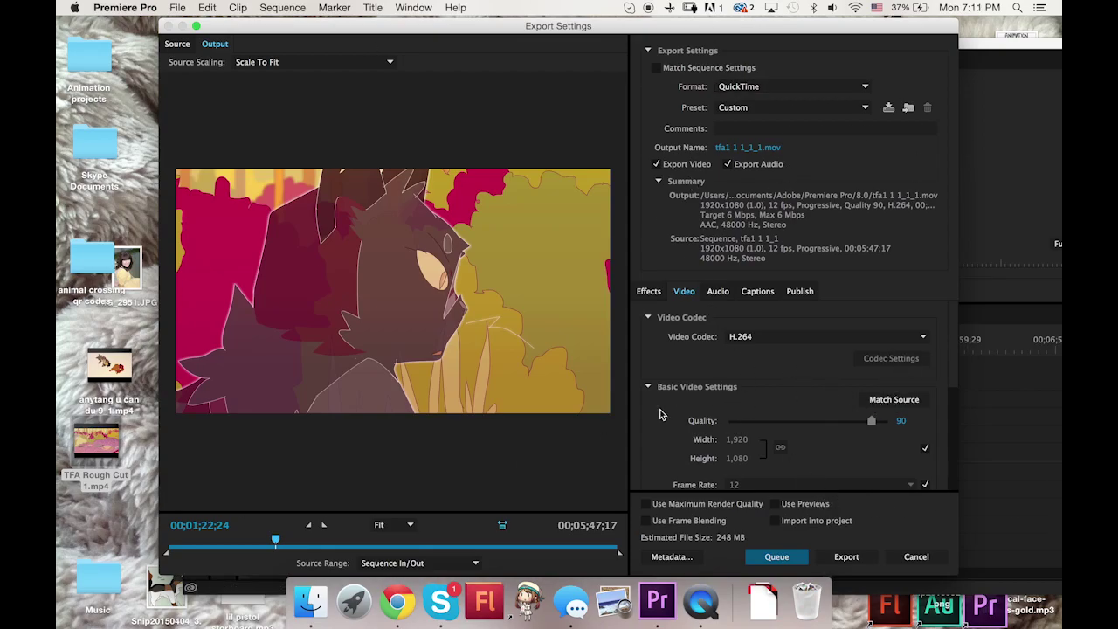
pyautogui.click(899, 406)
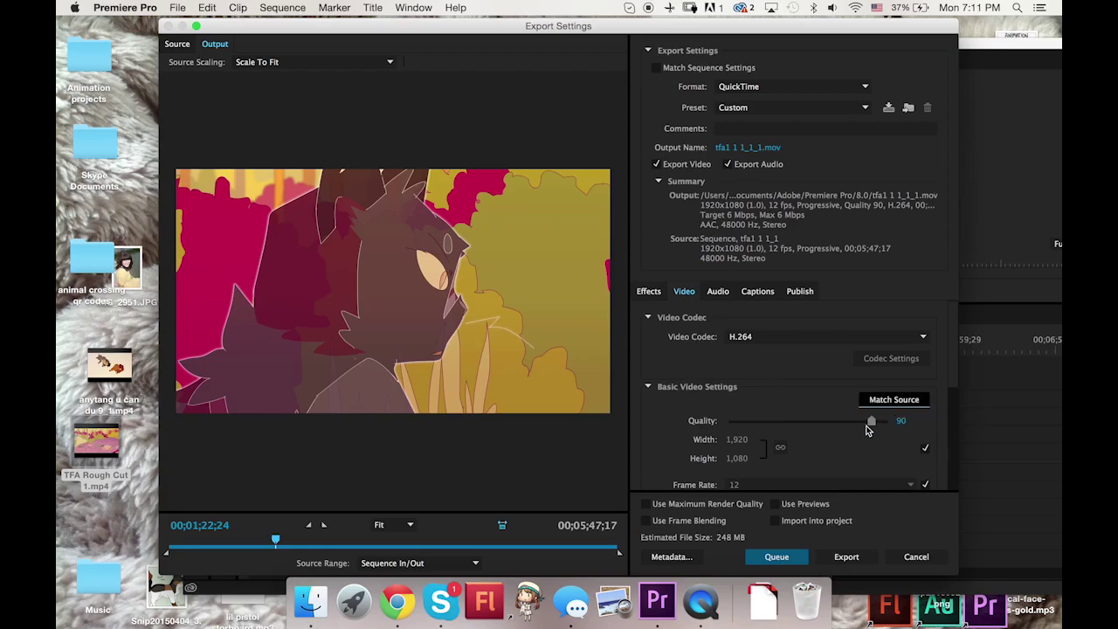
# Raise Quality to 100, preview a later part of the export, and cancel
pyautogui.scroll(-3, 826, 447)
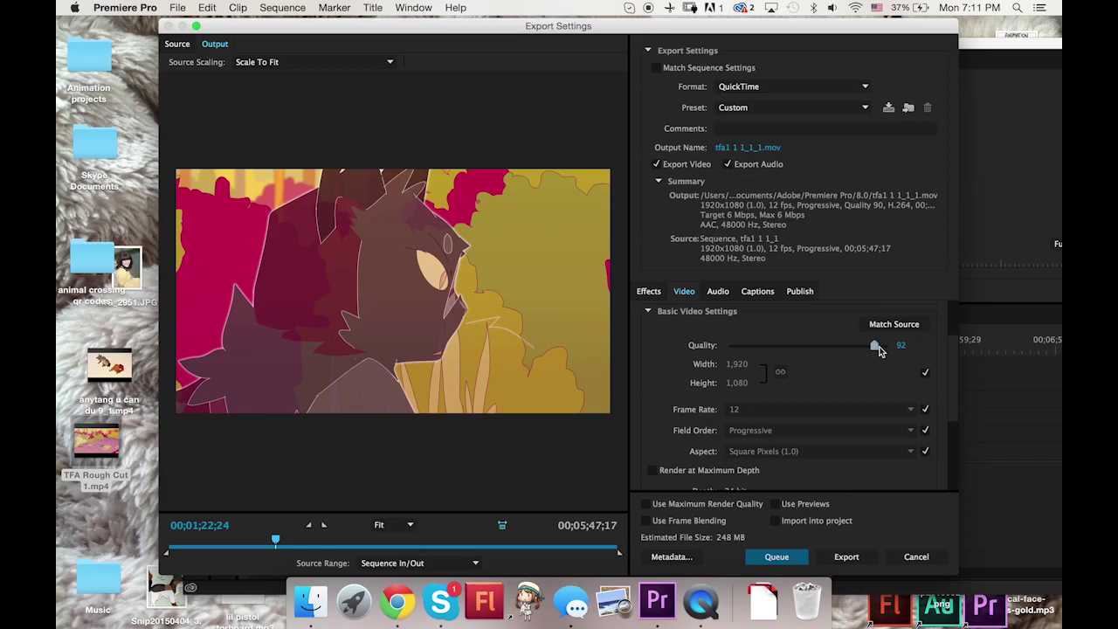
pyautogui.moveTo(873, 344); pyautogui.dragTo(902, 349)
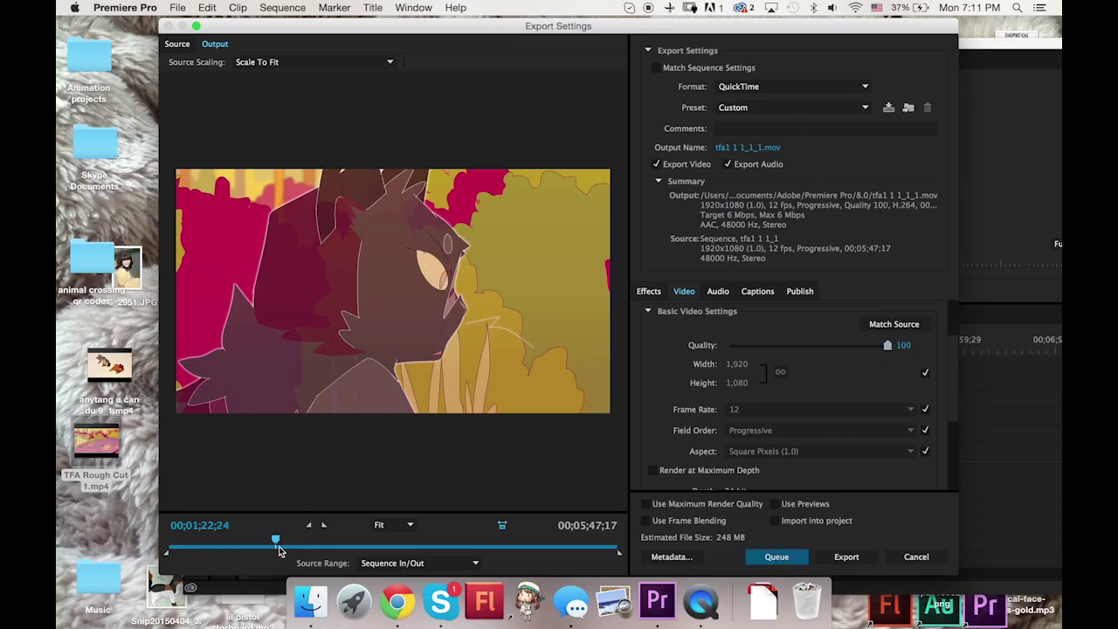
pyautogui.moveTo(279, 551); pyautogui.dragTo(406, 534)
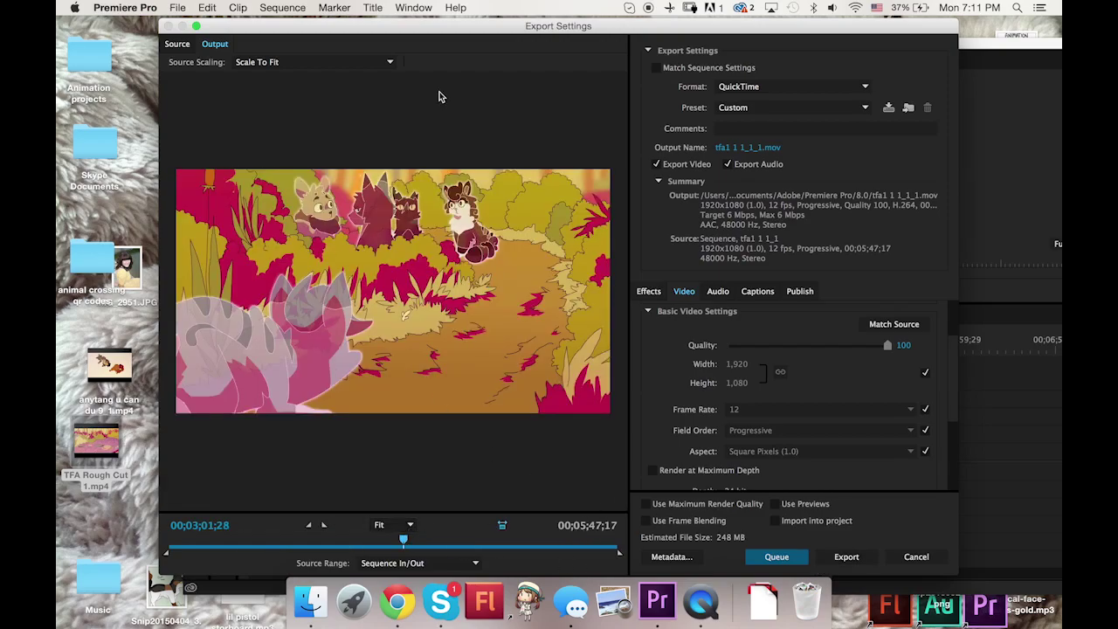
pyautogui.click(895, 557)
# Deselect all clips and scrub the playhead from about 2:57 through 3:47, 4:20, 4:35, 5:00 to 5:19
pyautogui.click(659, 349)
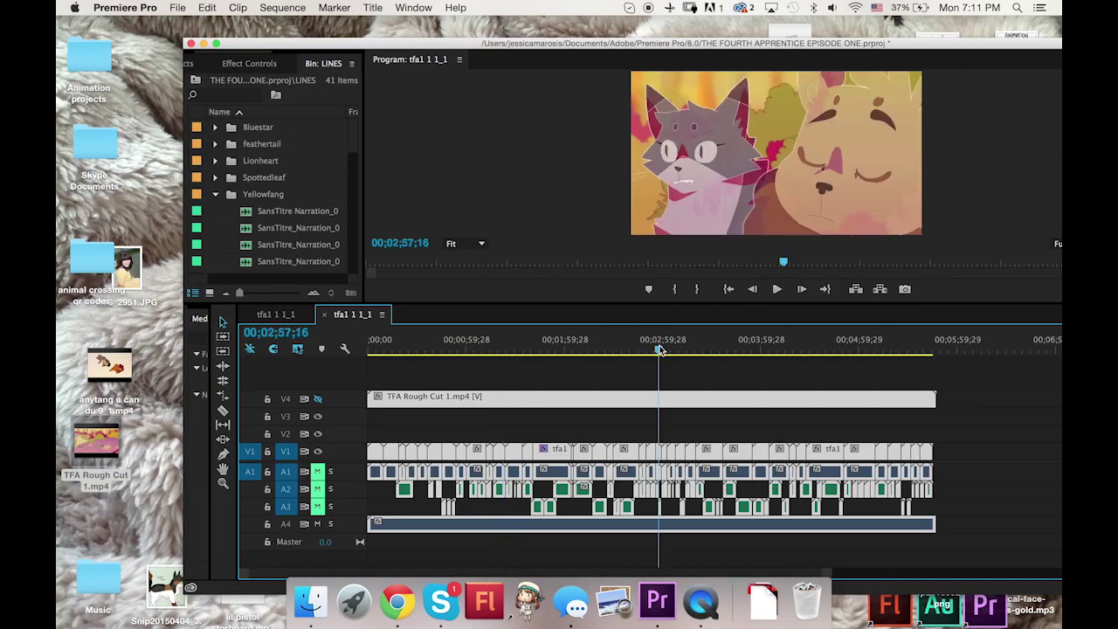
pyautogui.click(691, 385)
pyautogui.click(741, 349)
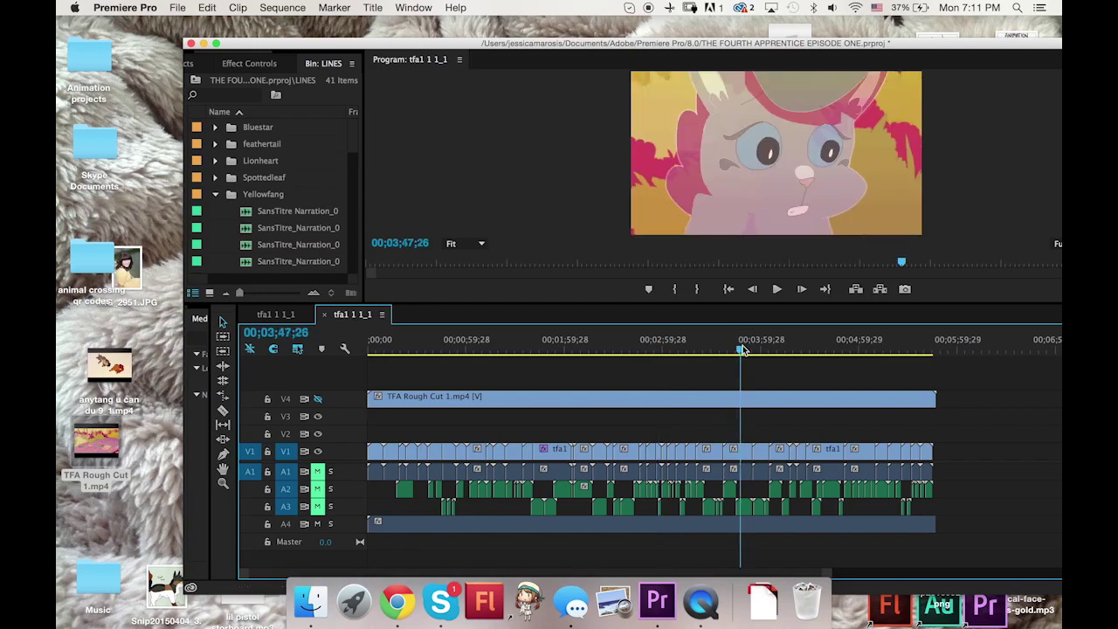
pyautogui.click(796, 349)
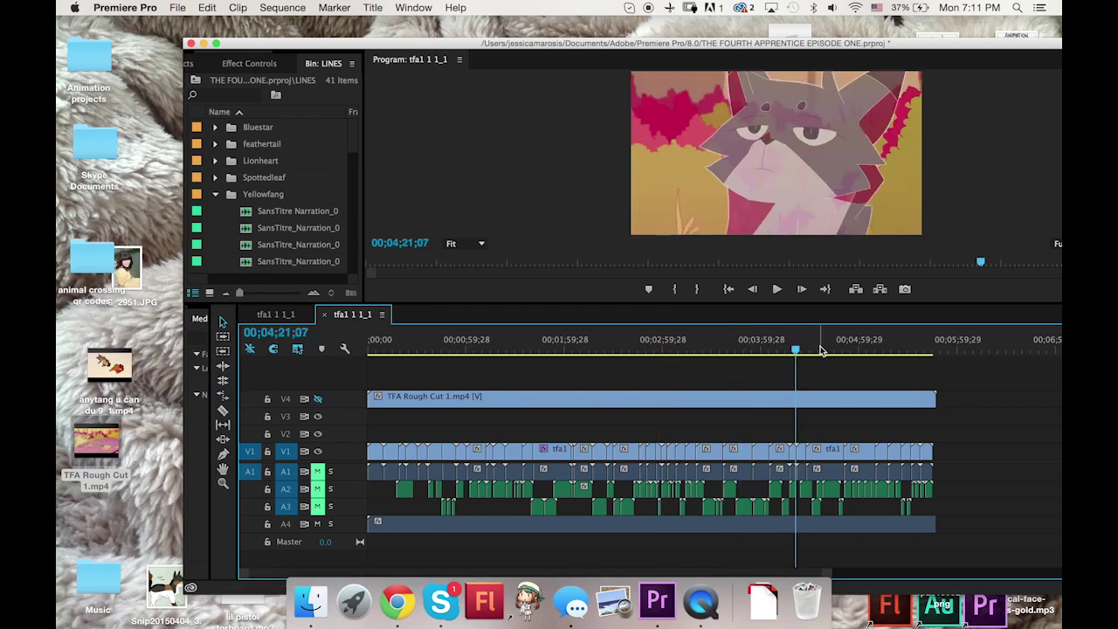
pyautogui.click(819, 348)
pyautogui.click(855, 348)
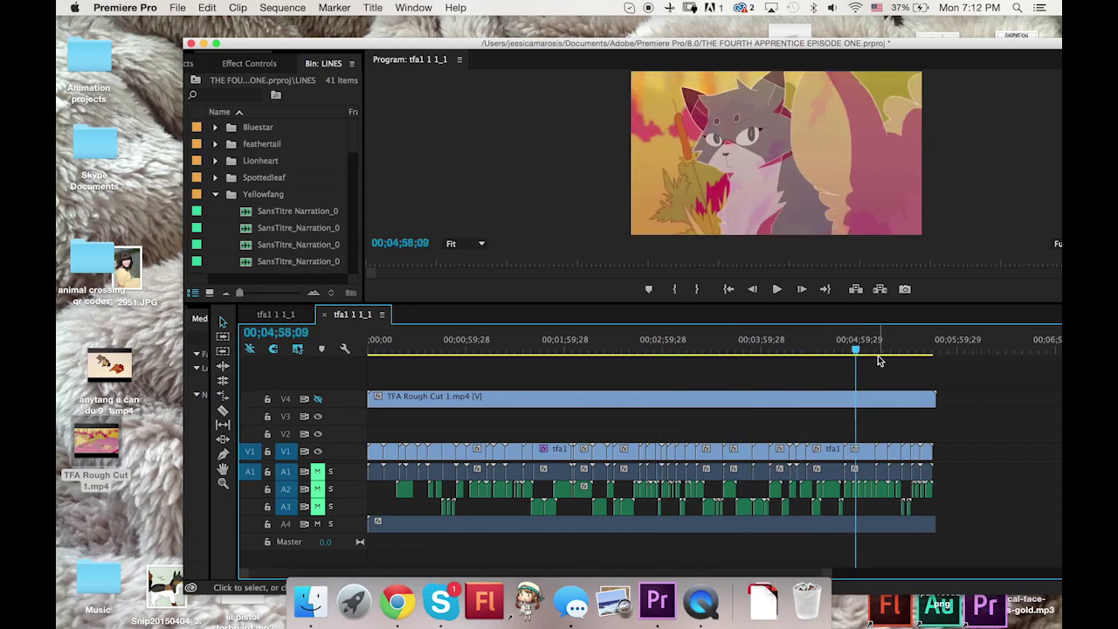
pyautogui.click(890, 348)
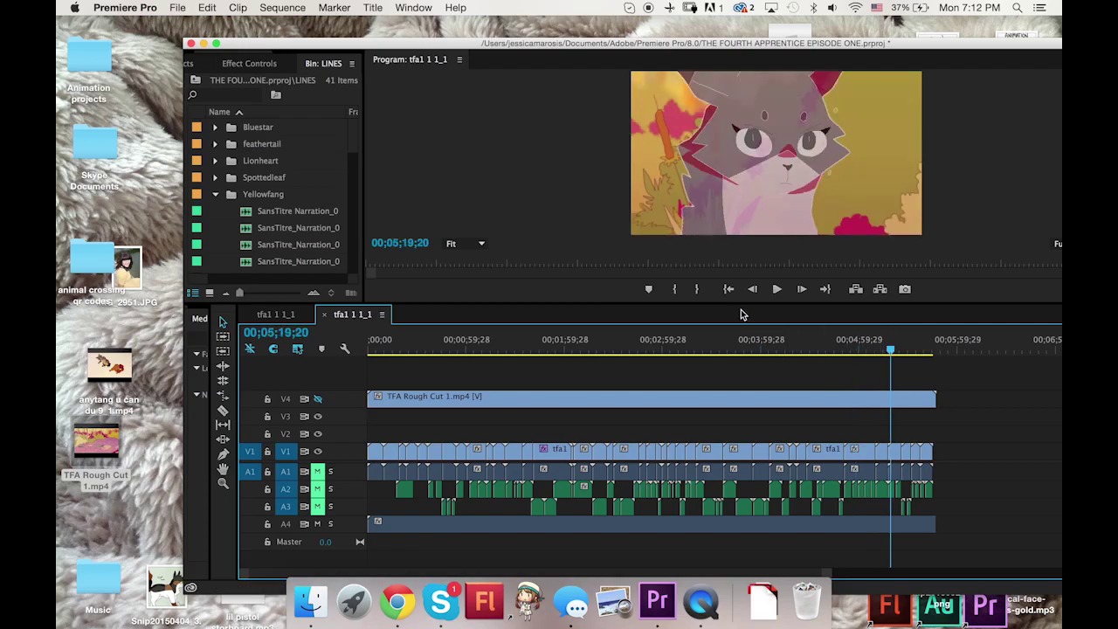